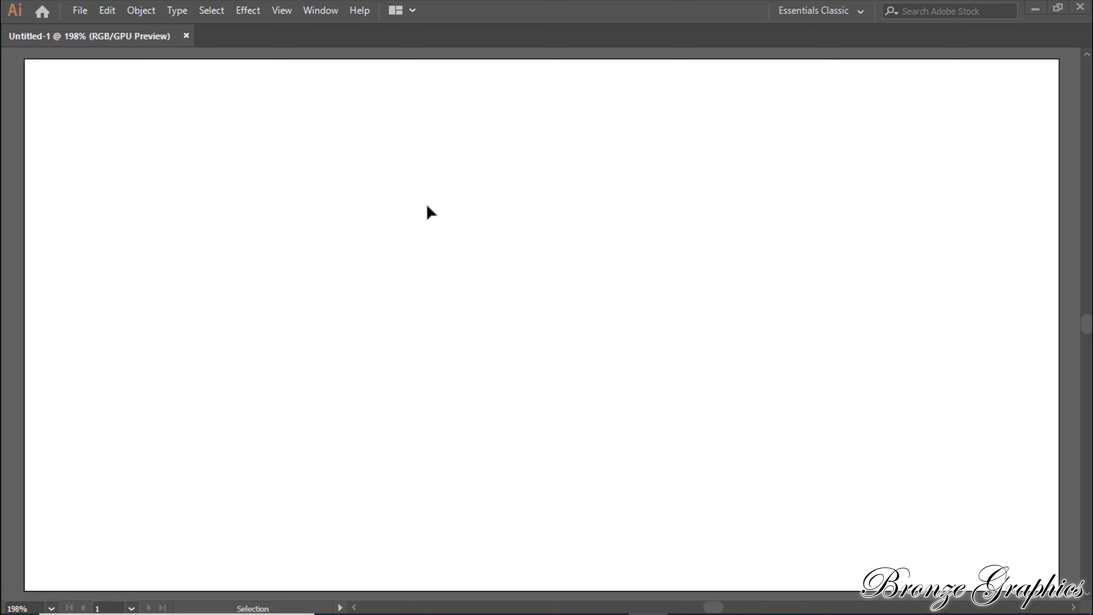
Step: Show the Control panel and switch to the Advanced toolbar from the Window menu
click(320, 18)
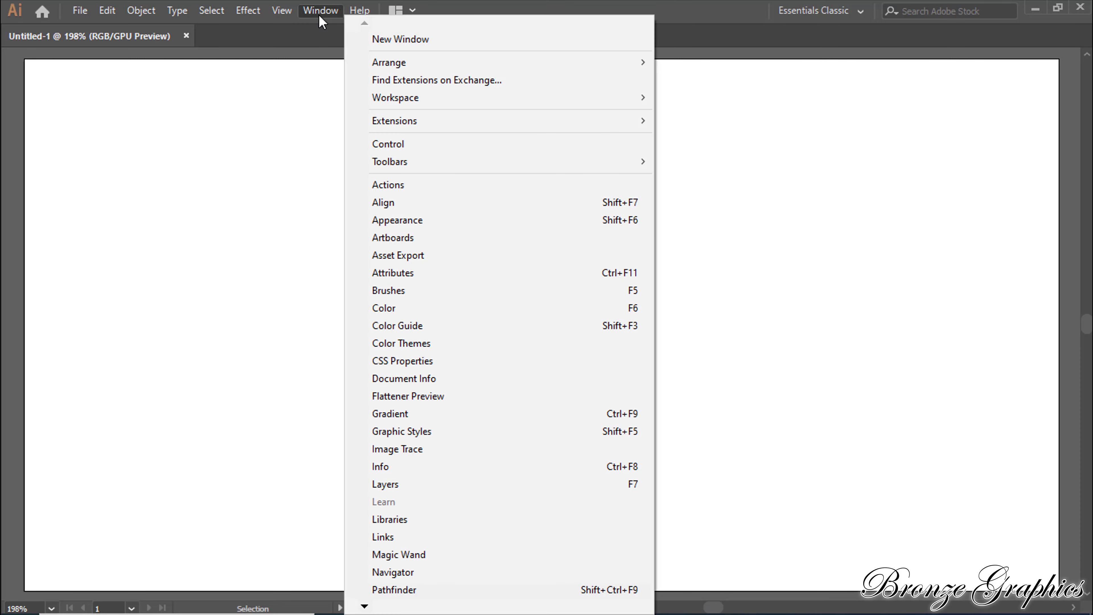
click(396, 146)
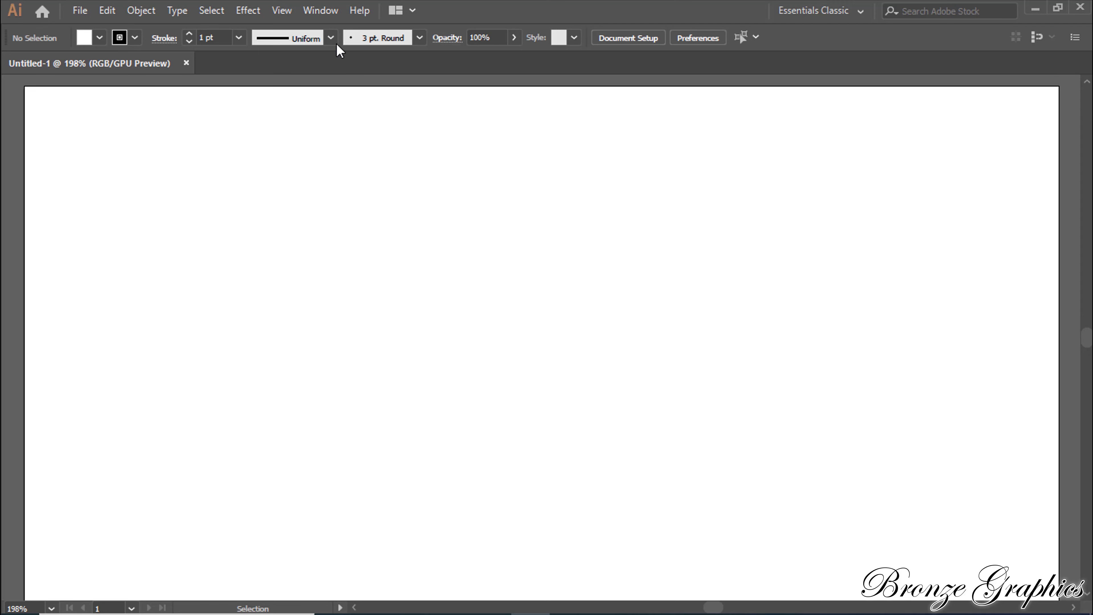
click(327, 14)
mouse_move(427, 161)
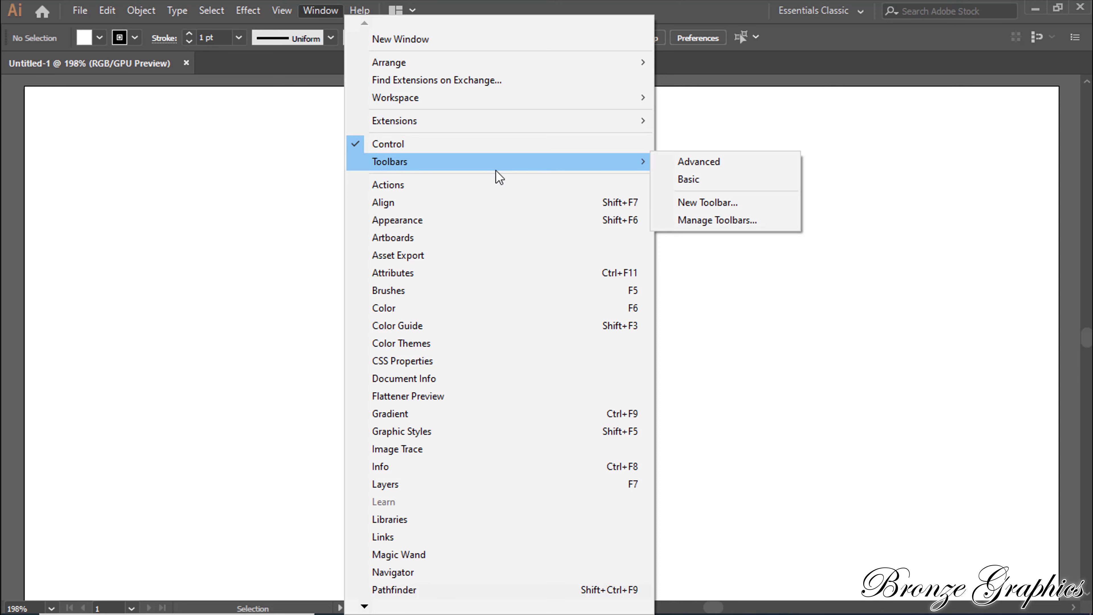
click(687, 160)
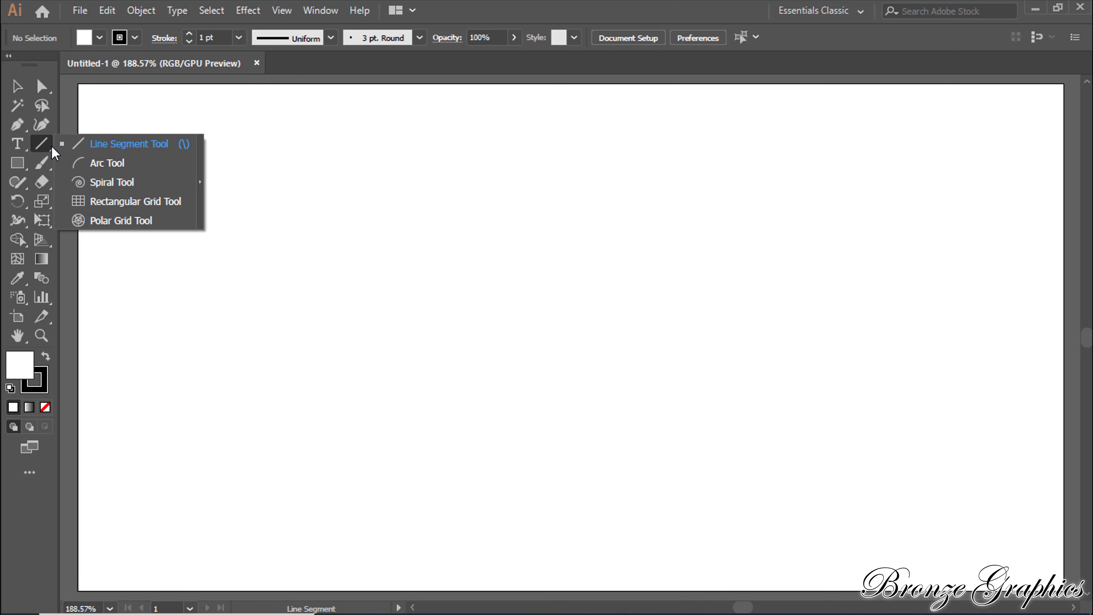
Step: Draw a horizontal line across the artboard top, Alt-drag a copy to the bottom, and select both
drag(51, 147, 86, 145)
drag(79, 97, 1061, 112)
click(17, 86)
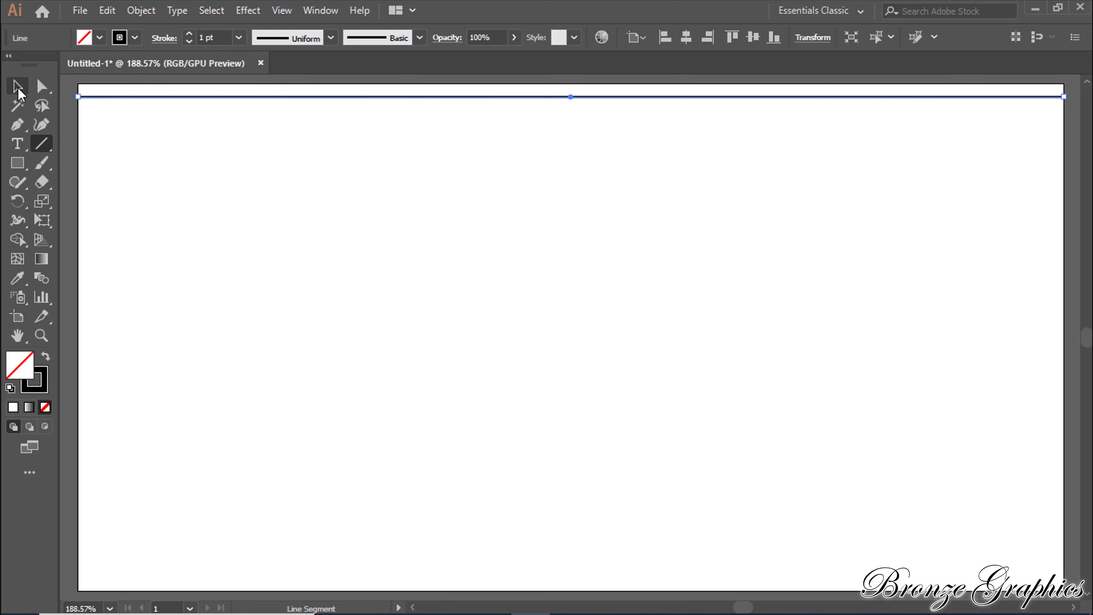
mouse_move(107, 98)
mouse_down()
mouse_move(117, 311)
mouse_move(107, 589)
mouse_up()
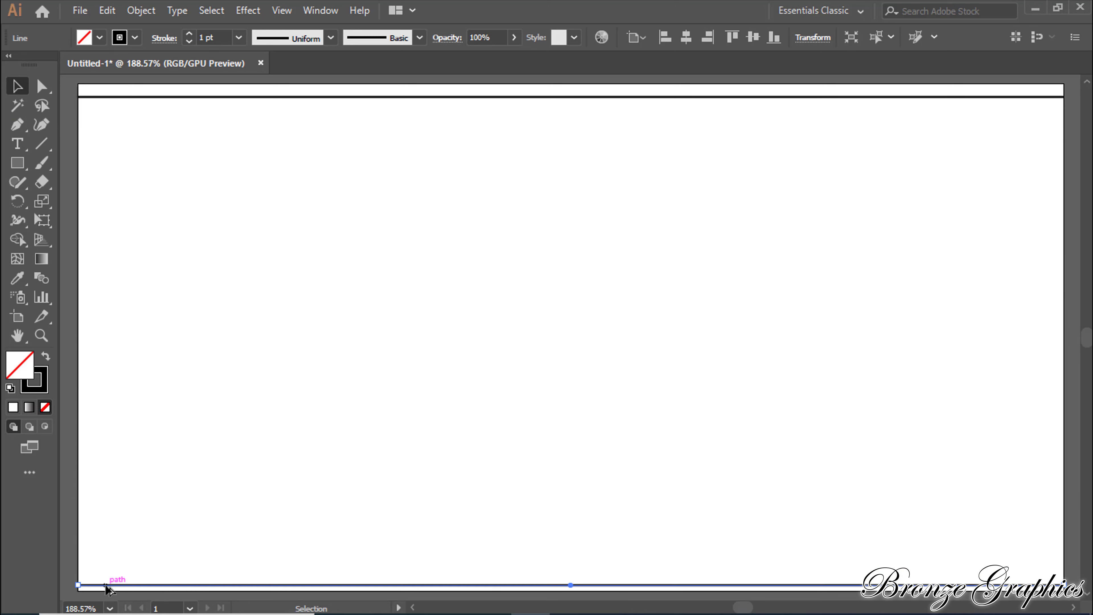
shift+click(138, 98)
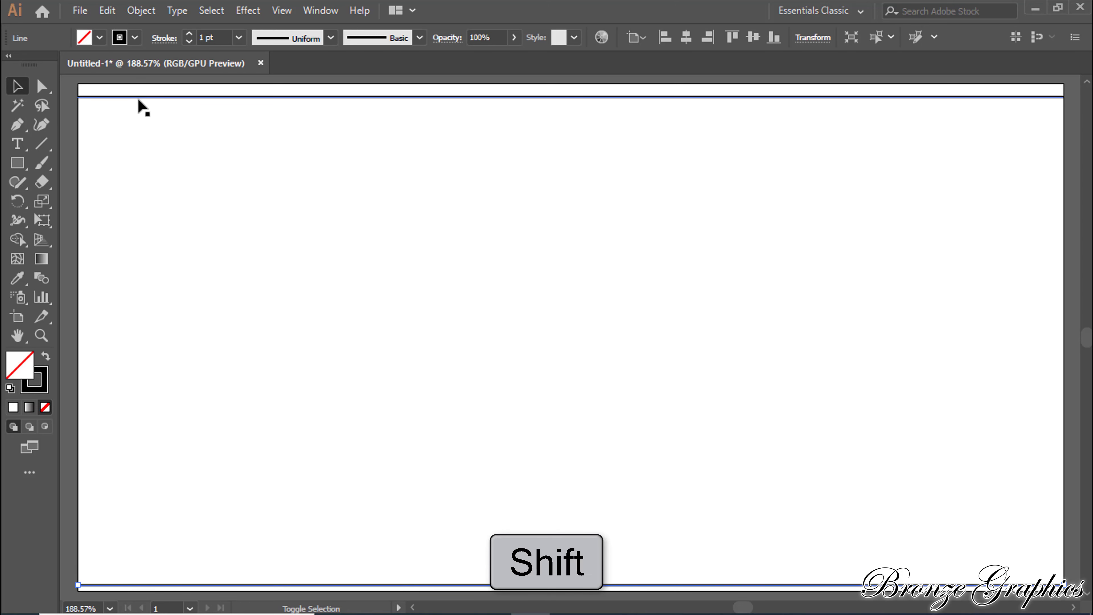
Step: Blend the two lines with Specified Steps spacing set to 50
click(140, 10)
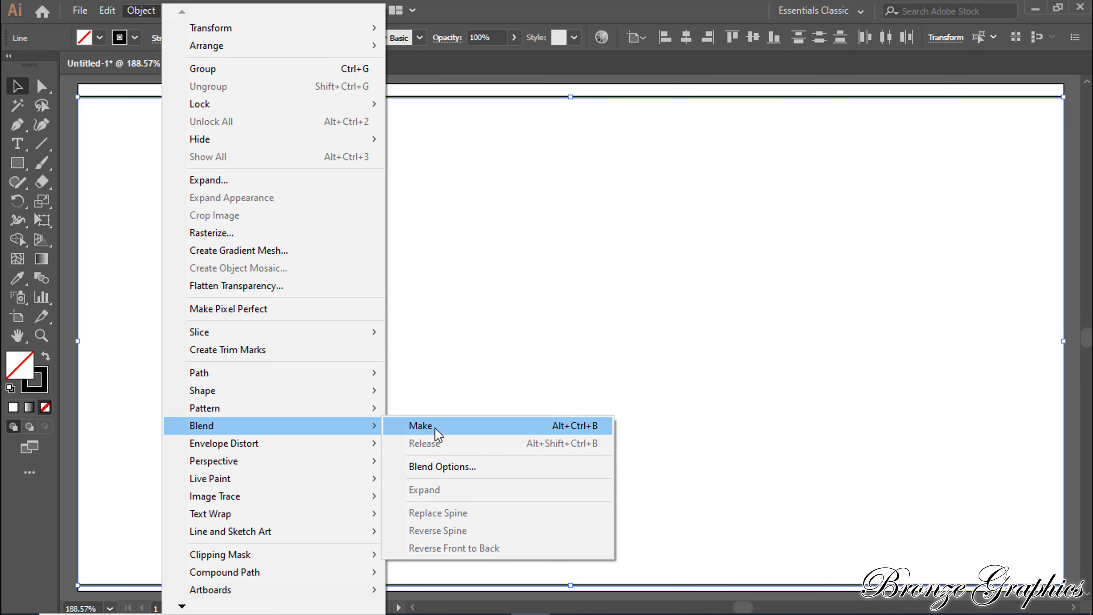
click(435, 428)
click(141, 11)
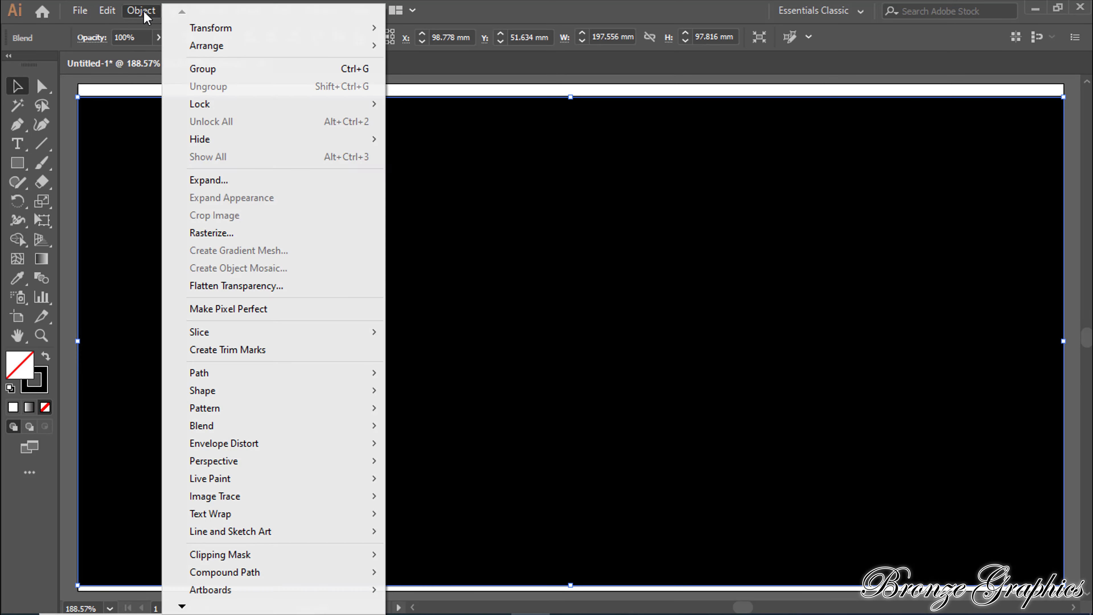
mouse_move(201, 426)
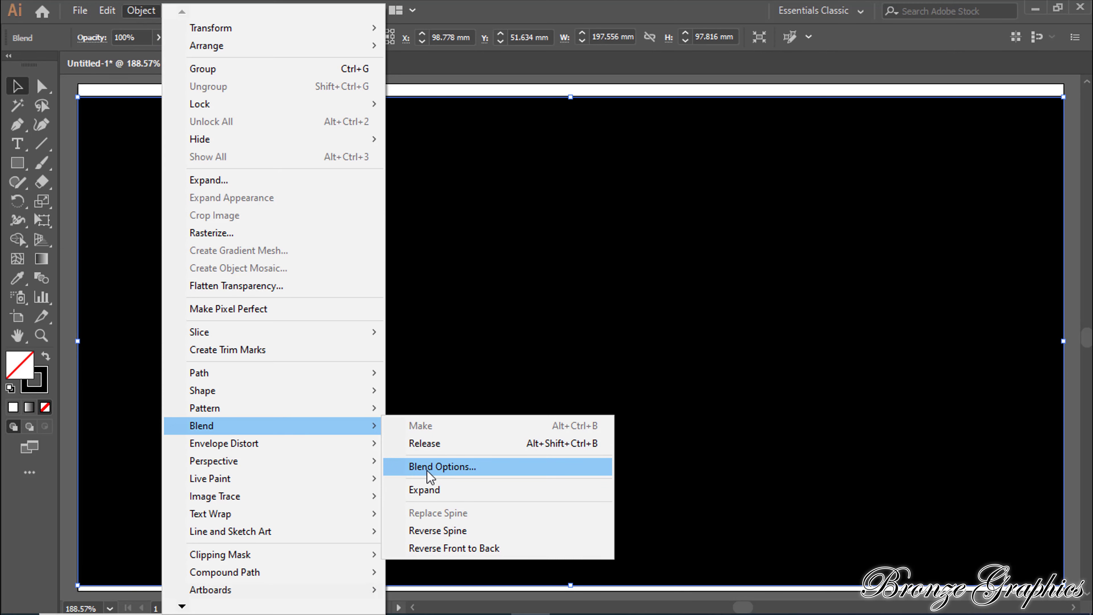
click(513, 472)
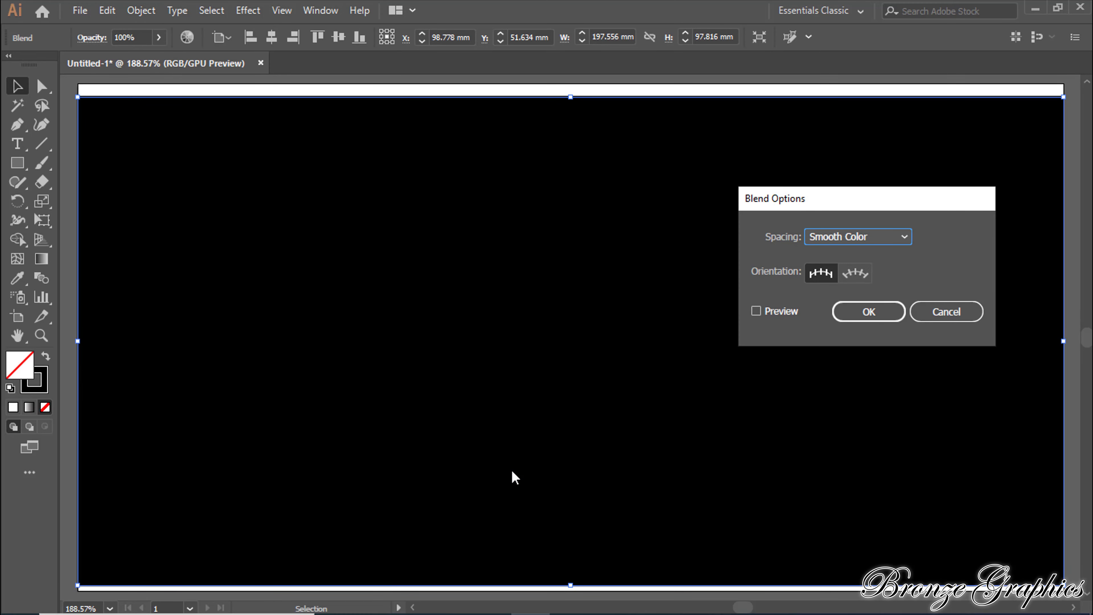
click(857, 237)
click(861, 280)
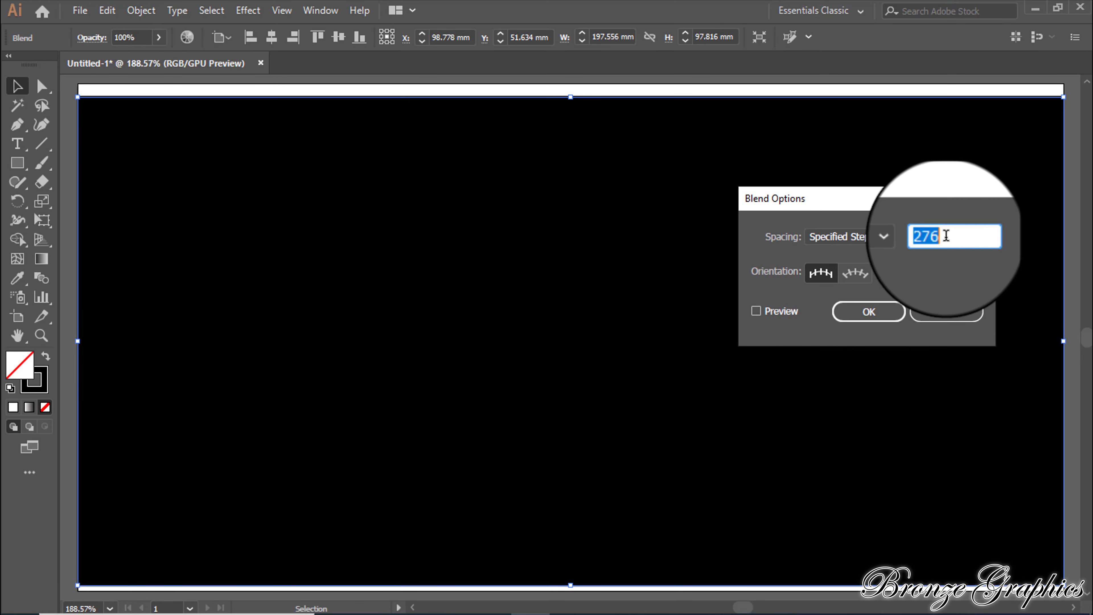
text(50)
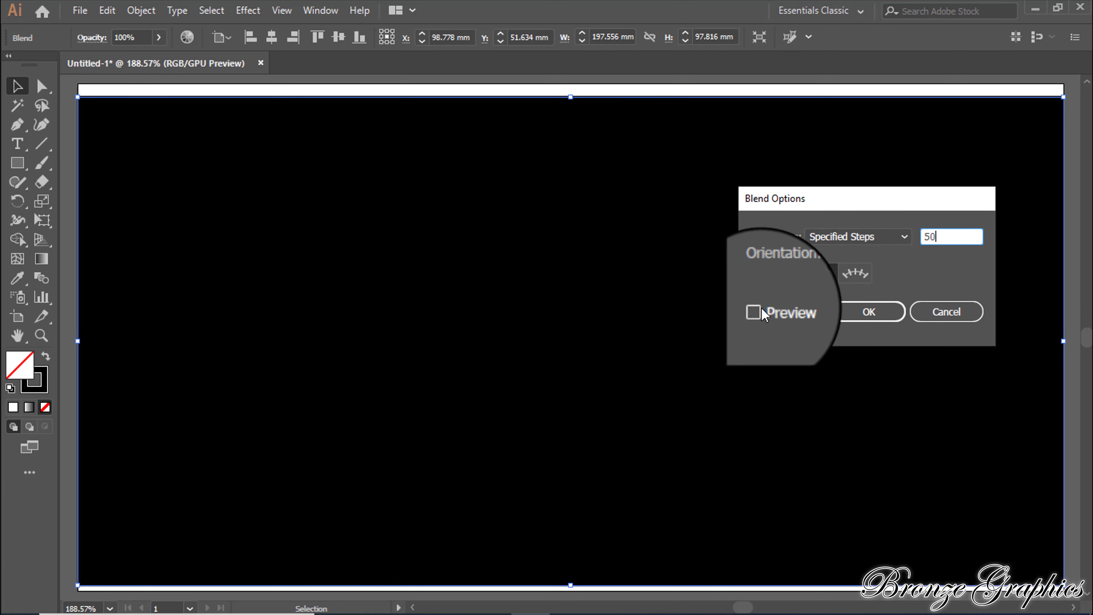
click(756, 310)
click(857, 313)
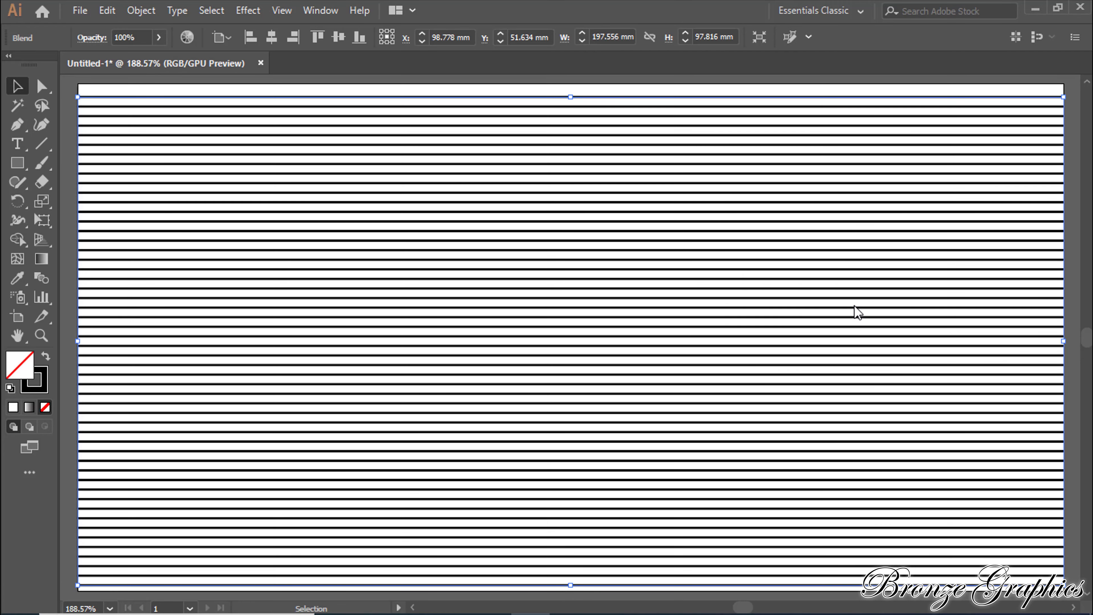
Step: Add a 90° rotated copy of the stripe blend, then select everything
right_click(545, 379)
mouse_move(628, 278)
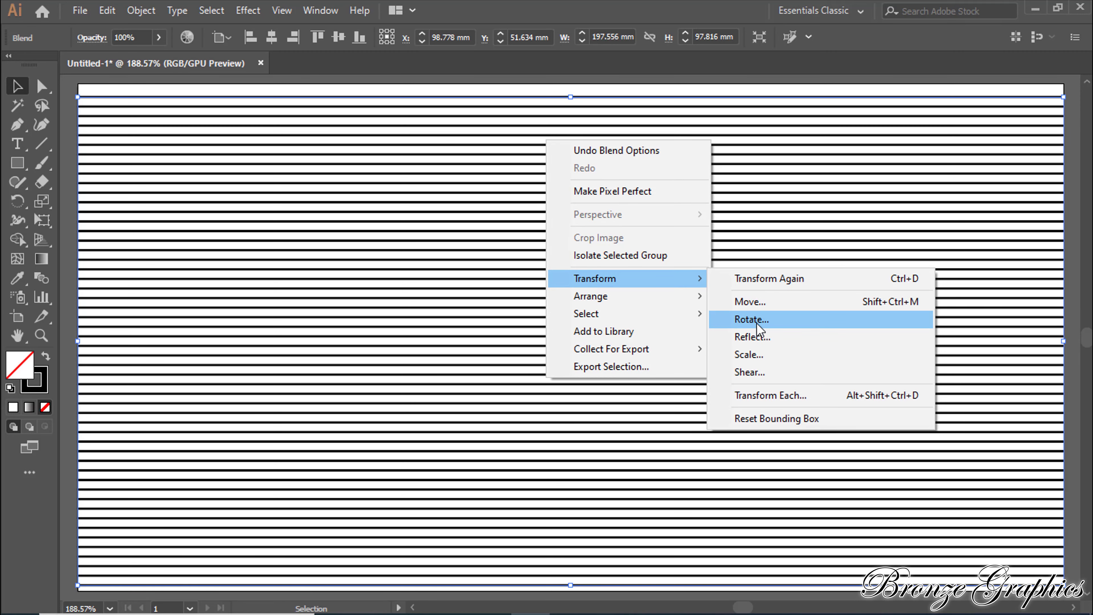
click(757, 324)
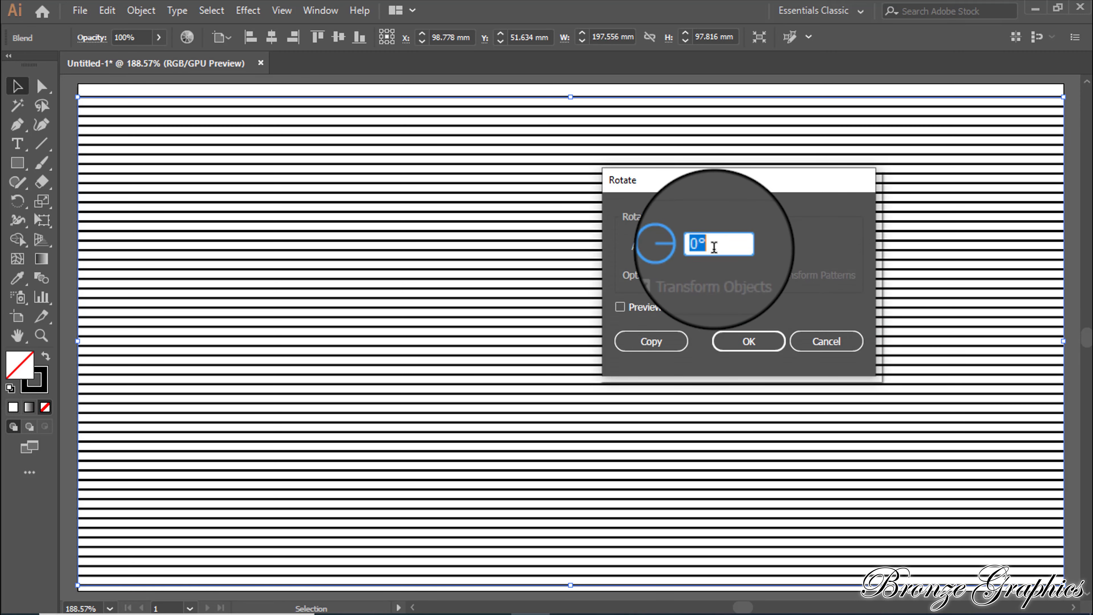
text(90)
click(620, 307)
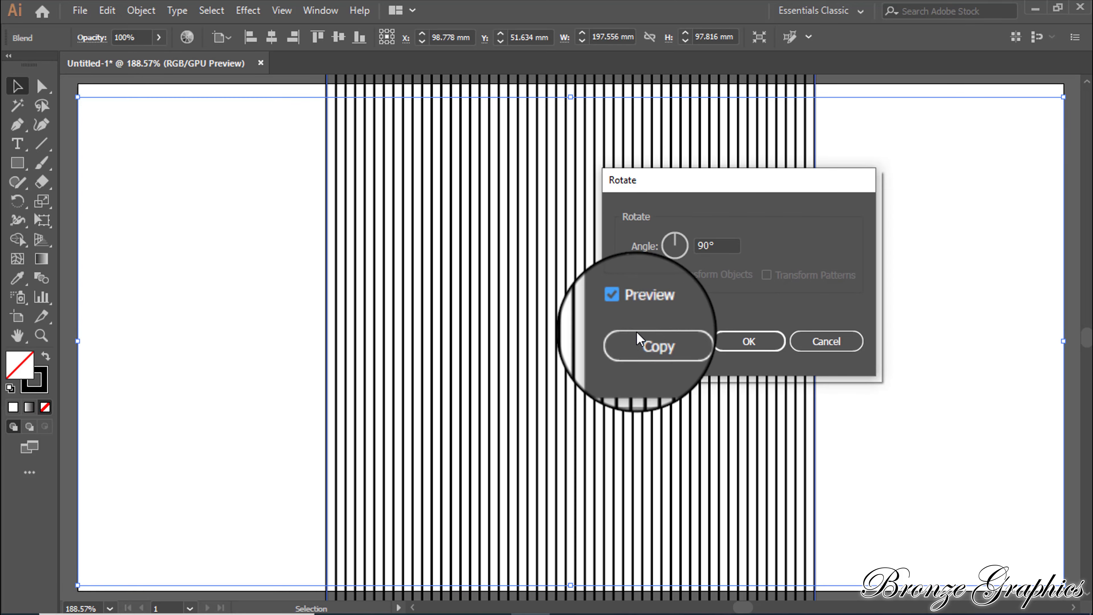
click(639, 343)
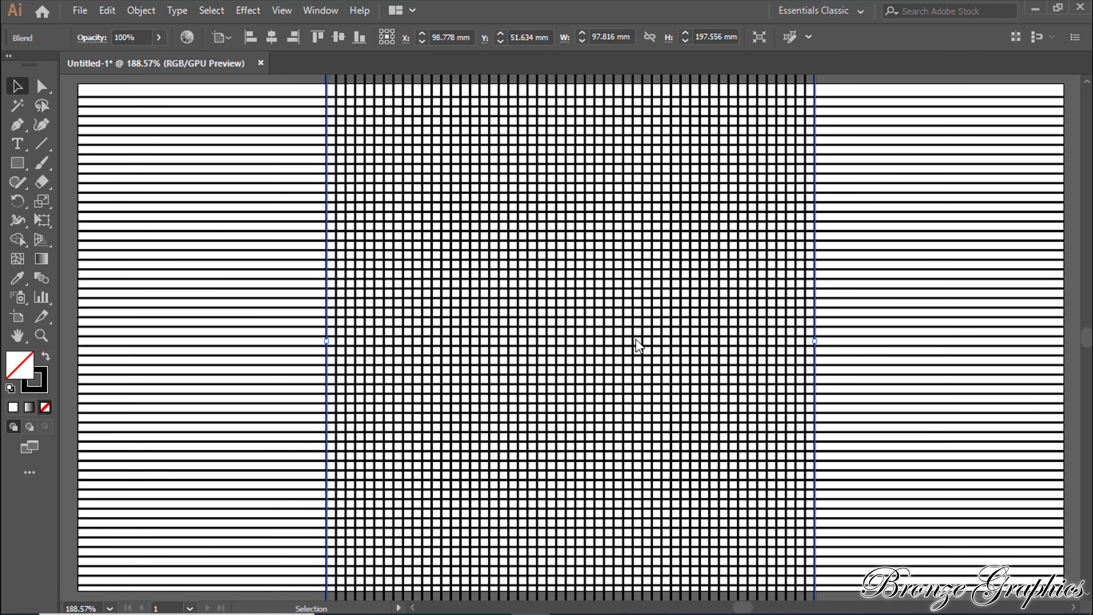
key(ctrl+a)
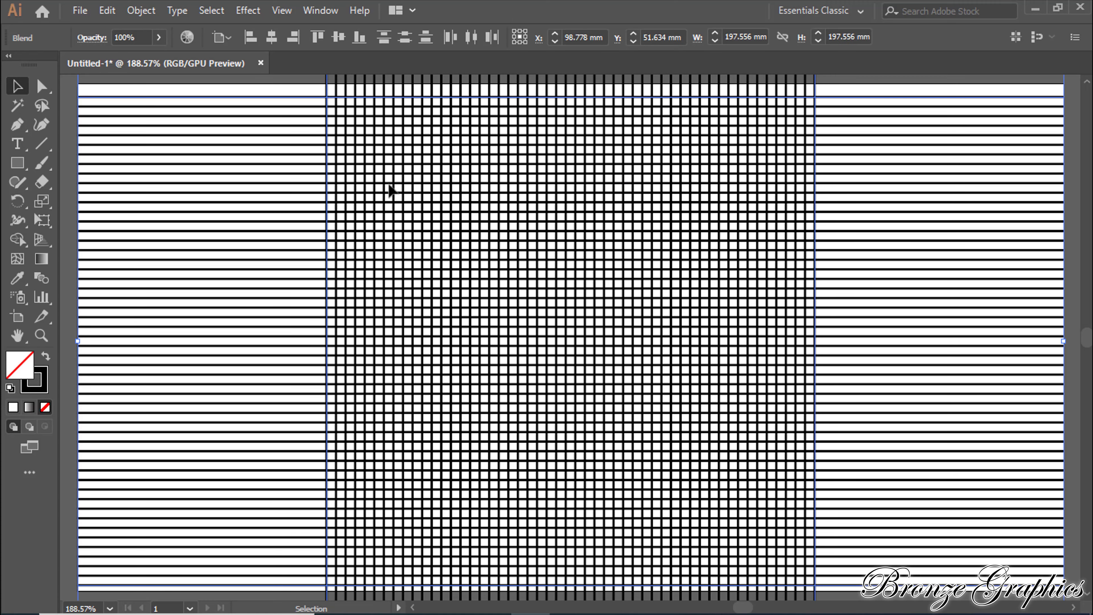
Step: Expand both stripe blends into ordinary paths and switch to the Shape Builder tool
click(141, 11)
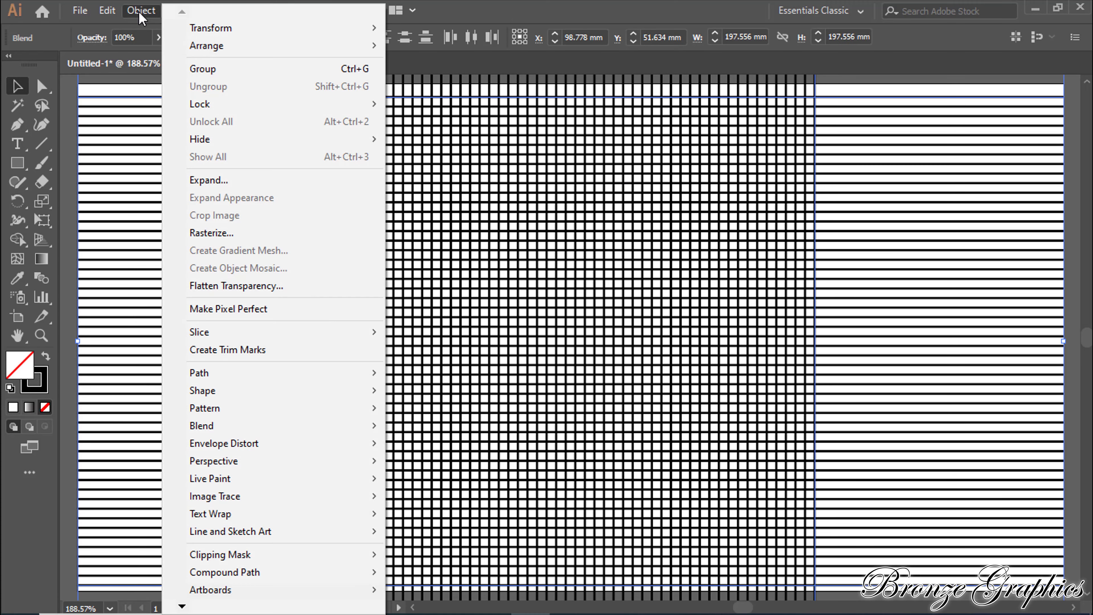
click(228, 181)
click(509, 407)
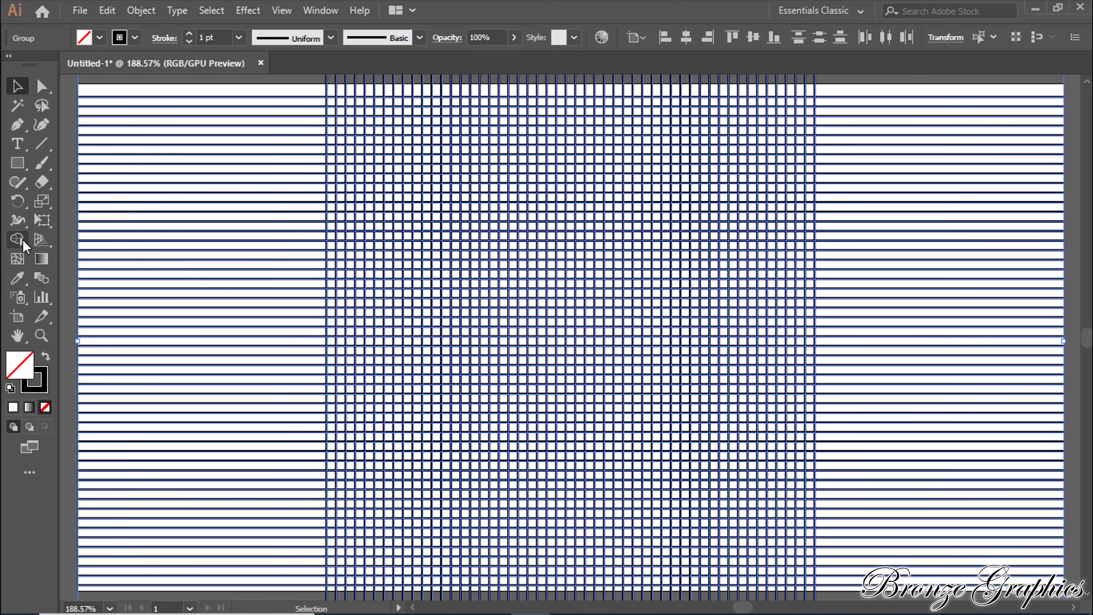
click(21, 241)
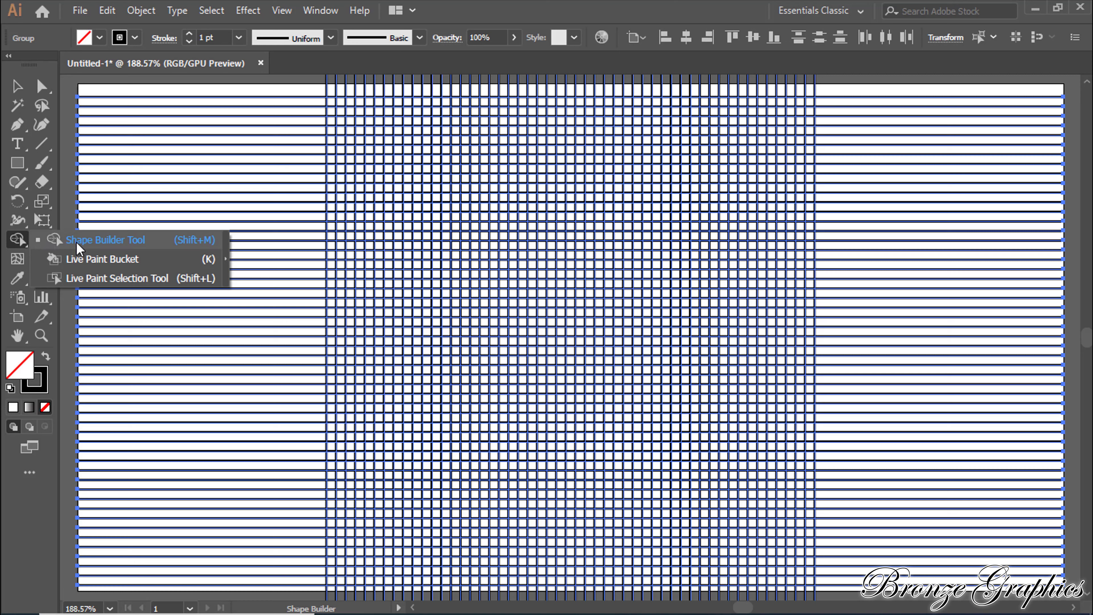
click(149, 239)
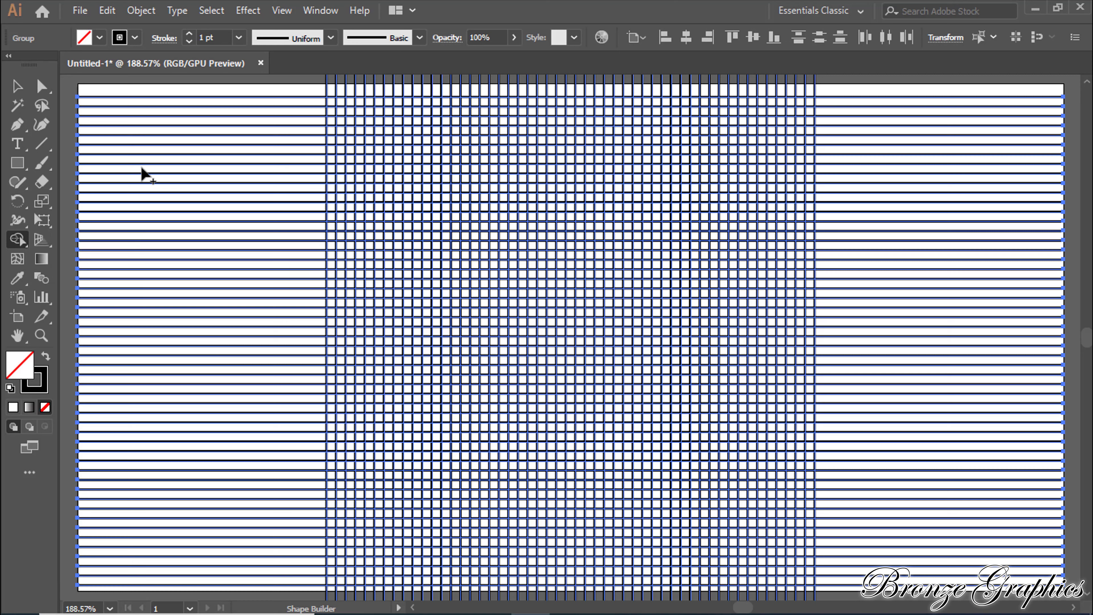
Step: Set the stroke to None and the fill to RGB Cyan in the Control panel
click(132, 35)
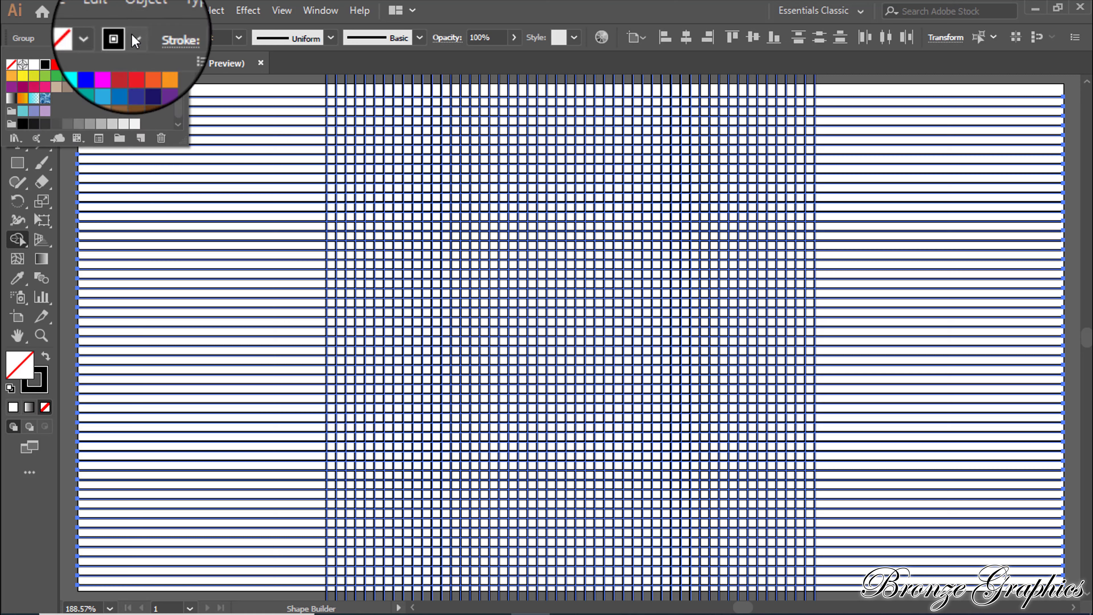
click(11, 65)
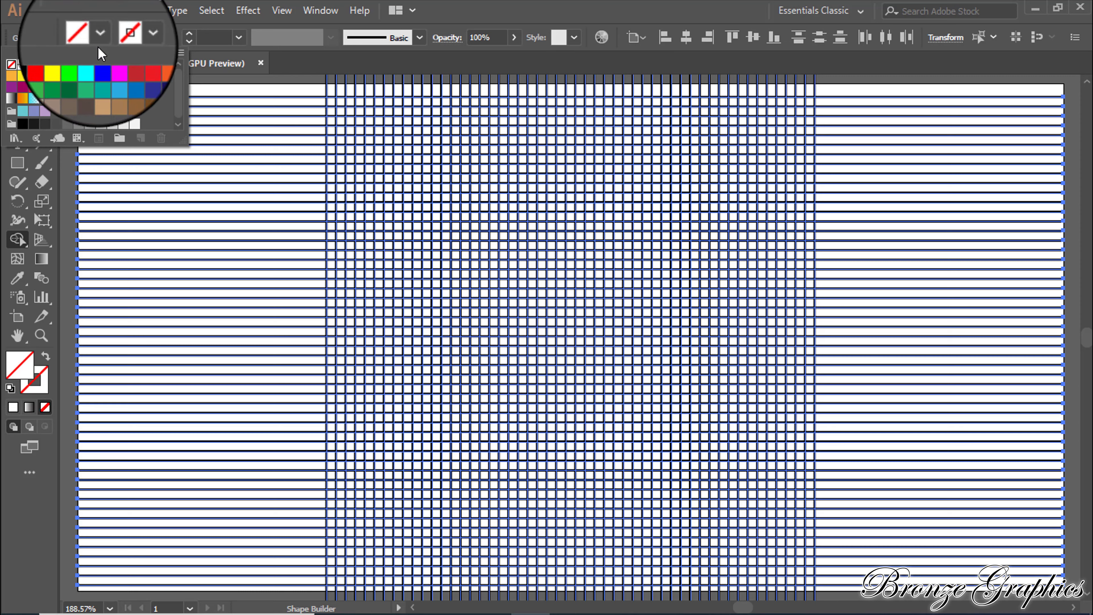
click(90, 65)
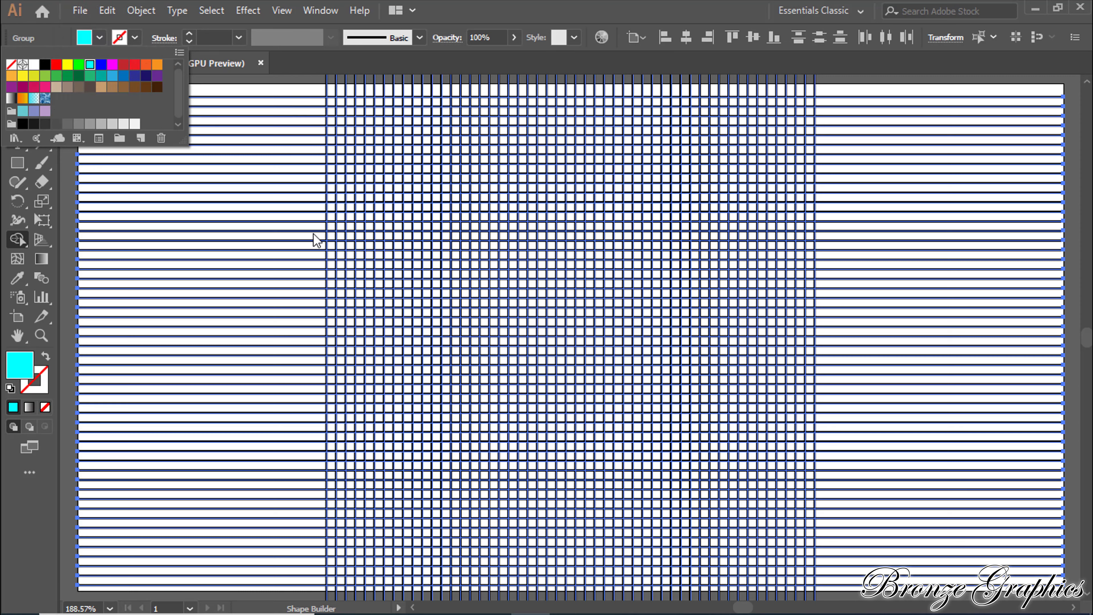
Step: Zoom into the grid and merge cells into a U-shaped letter extended leftward
key(Escape)
key(ctrl+plus)
key(ctrl+plus)
key(ctrl+plus)
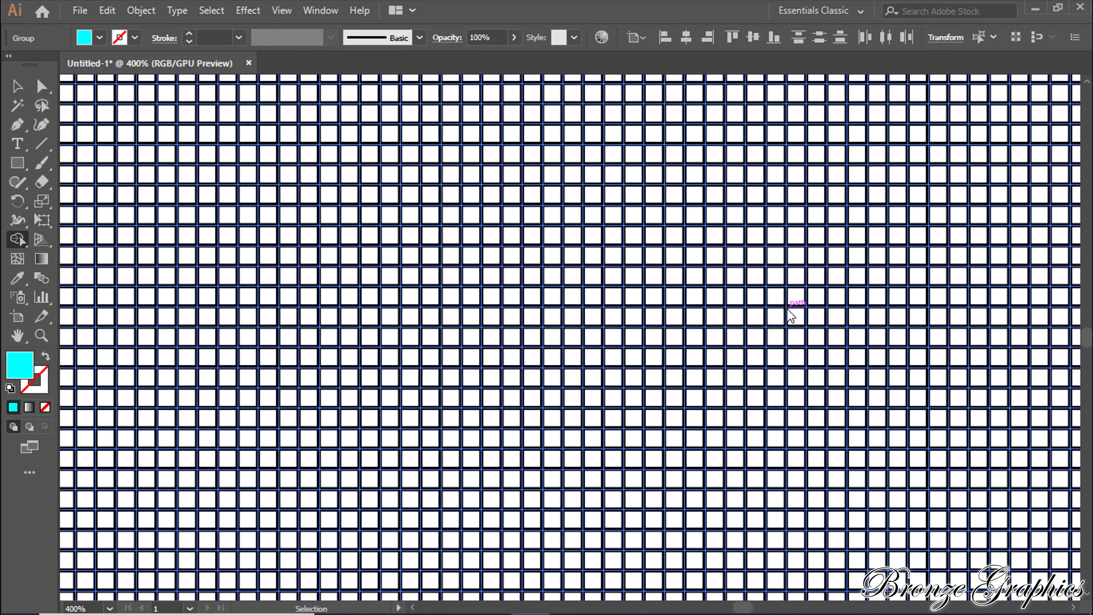
key(ctrl+plus)
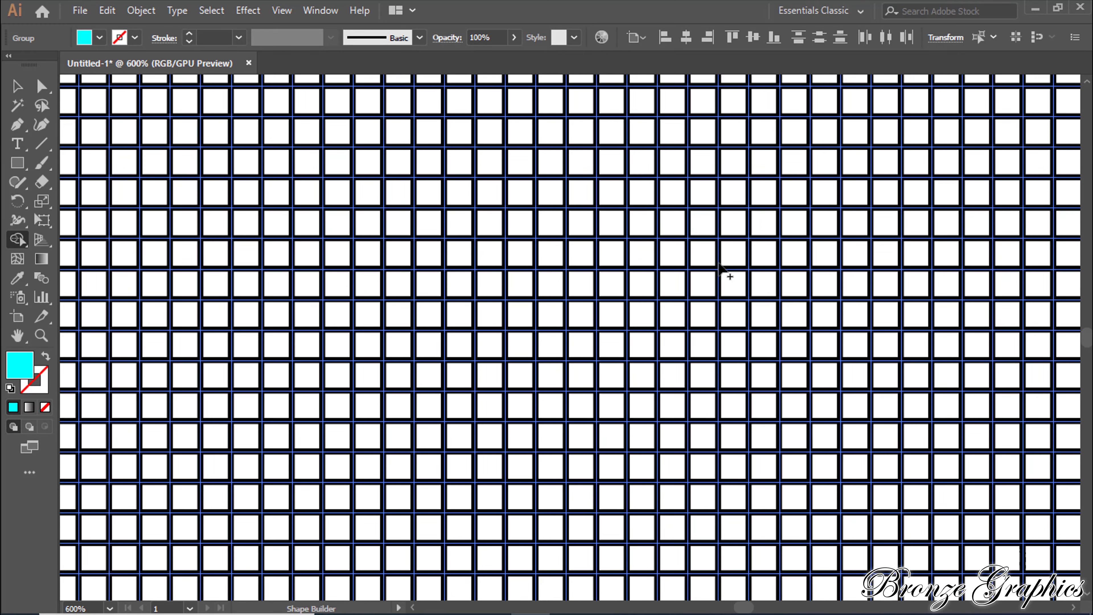
drag(739, 284, 699, 256)
mouse_move(937, 291)
mouse_down()
mouse_move(837, 353)
mouse_move(817, 310)
mouse_up()
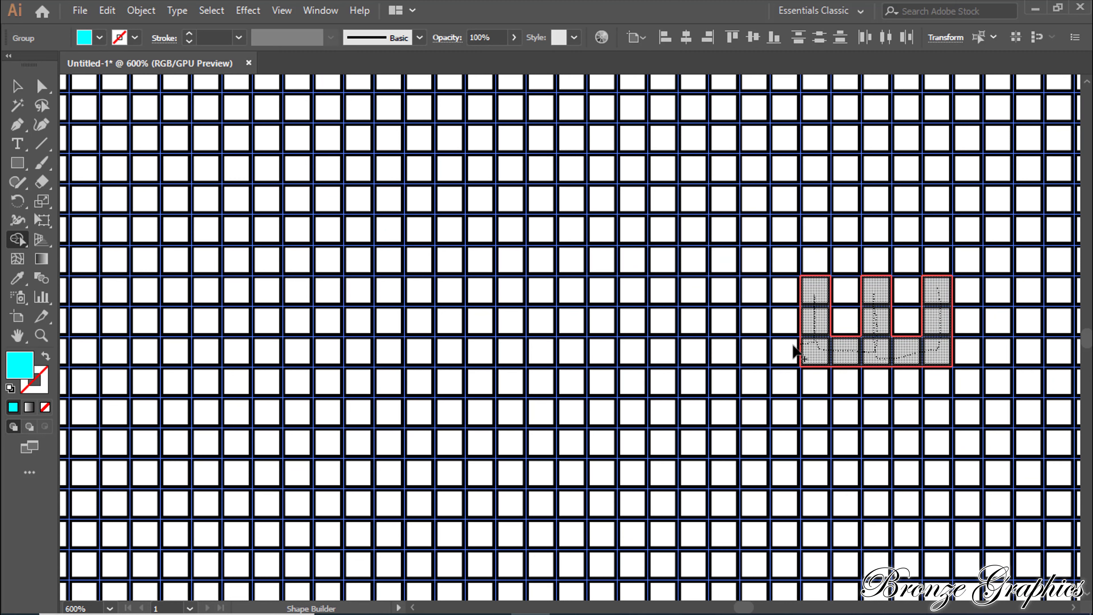
mouse_move(795, 351)
mouse_down()
mouse_move(758, 314)
mouse_move(713, 356)
mouse_move(700, 310)
mouse_move(648, 289)
mouse_move(630, 342)
mouse_move(681, 350)
mouse_move(692, 301)
mouse_move(568, 293)
mouse_move(569, 400)
mouse_move(710, 416)
mouse_move(878, 412)
mouse_up()
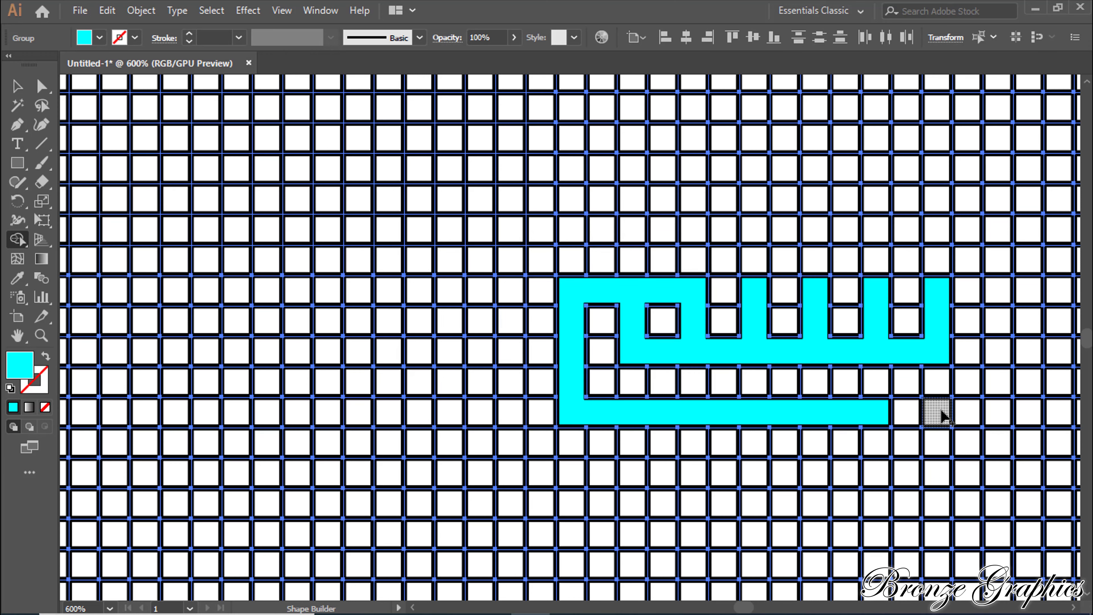
Step: Merge a single cell, two vertical strokes, a hooked letter and a horizontal bar
click(938, 415)
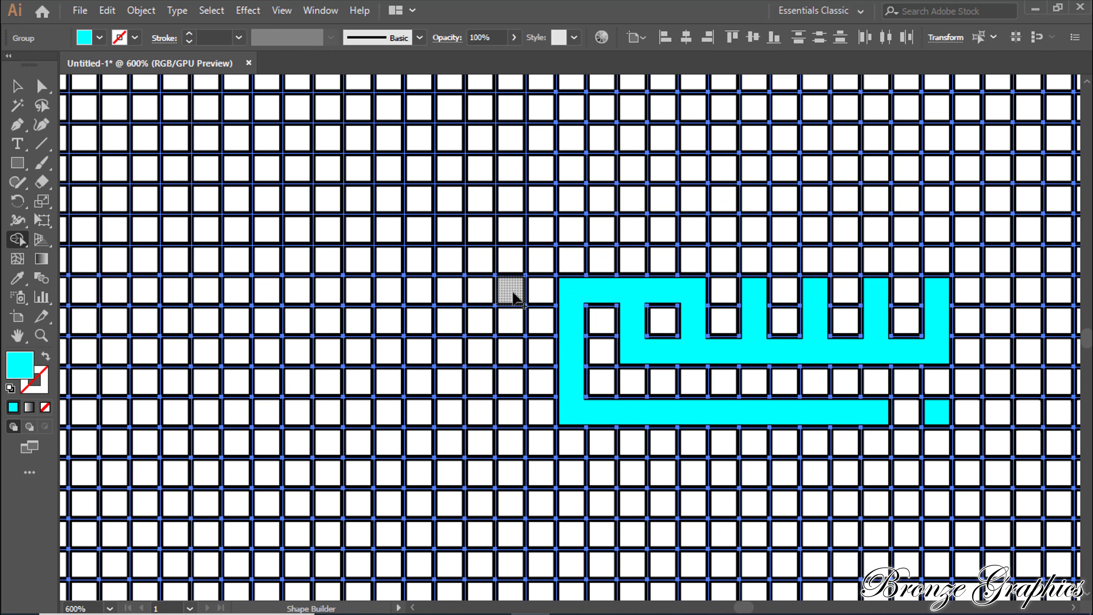
drag(509, 290, 513, 413)
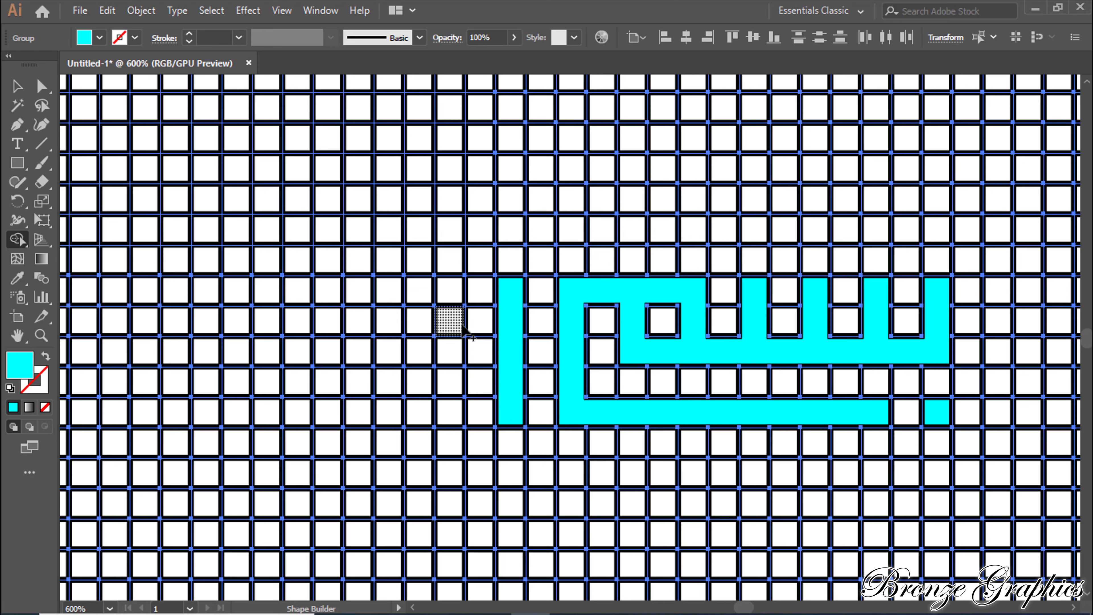
mouse_move(449, 289)
mouse_down()
mouse_move(457, 392)
mouse_move(439, 415)
mouse_move(390, 410)
mouse_move(388, 306)
mouse_move(384, 411)
mouse_move(331, 413)
mouse_move(337, 301)
mouse_move(288, 291)
mouse_move(313, 297)
mouse_up()
mouse_move(332, 364)
mouse_down()
mouse_move(320, 415)
mouse_move(266, 415)
mouse_move(261, 354)
mouse_move(307, 357)
mouse_up()
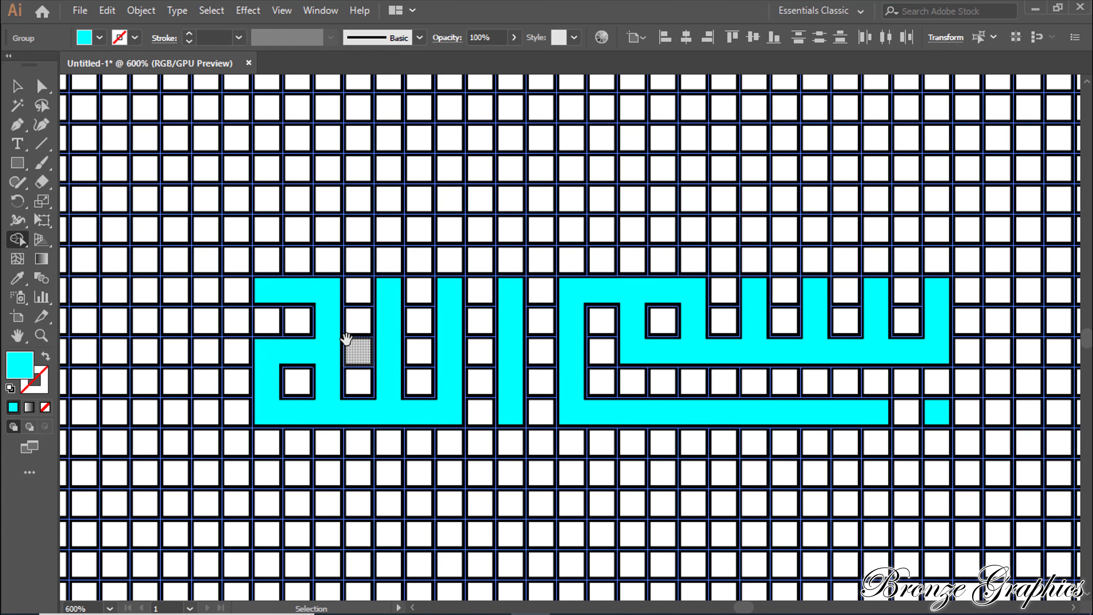
scroll(347, 344, down, 1)
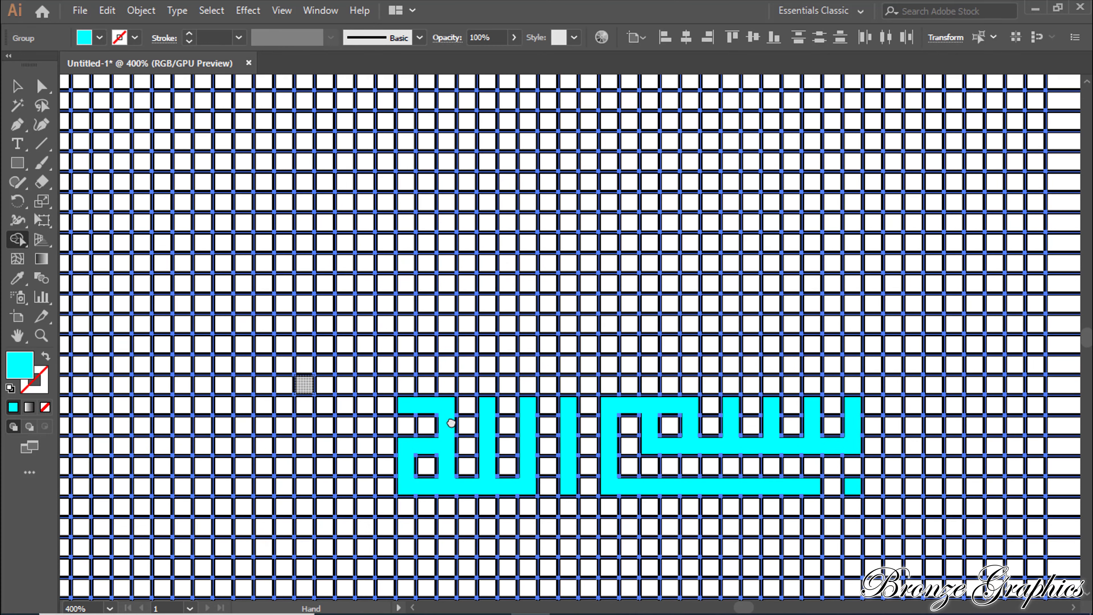
drag(405, 364, 490, 363)
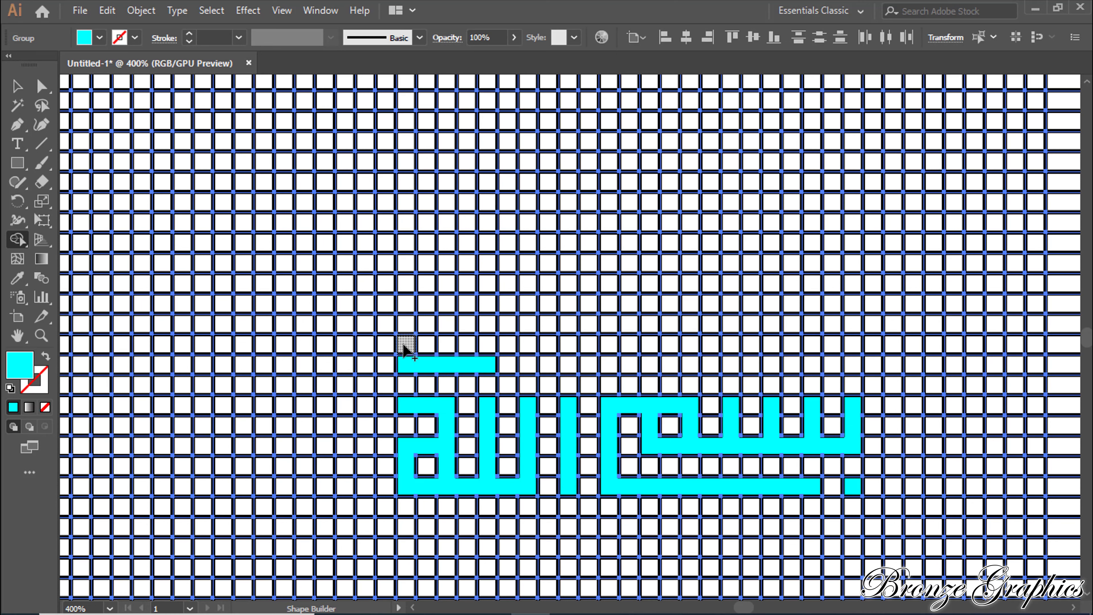
Step: Merge a bar, a rising vertical stroke and a hooked shape up the left columns
mouse_move(489, 321)
mouse_down()
mouse_move(414, 332)
mouse_move(441, 285)
mouse_move(491, 256)
mouse_move(454, 250)
mouse_move(444, 147)
mouse_up()
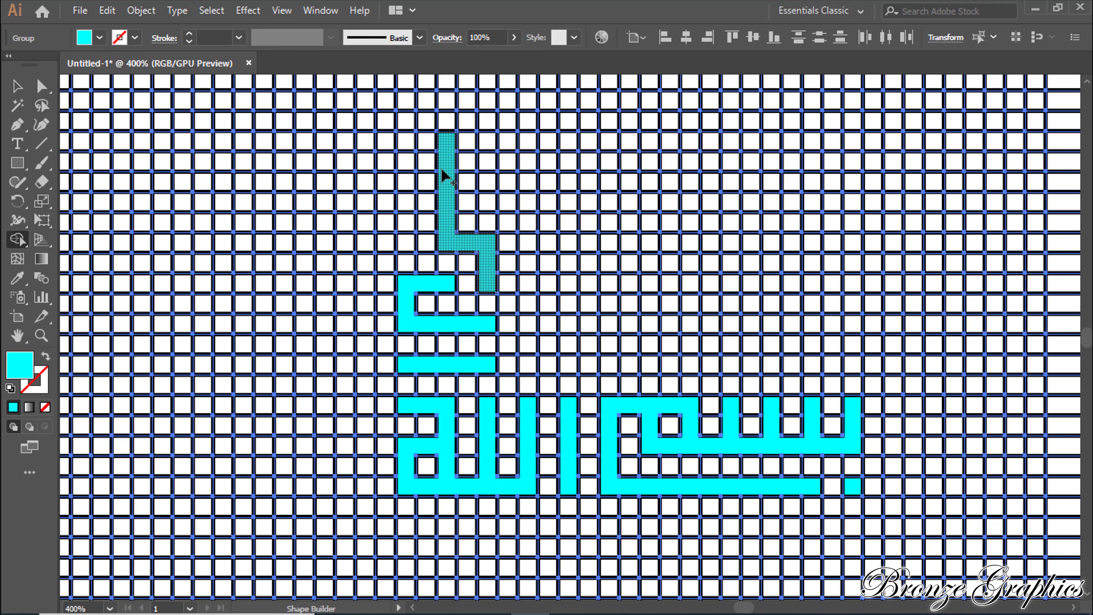
drag(405, 264, 410, 147)
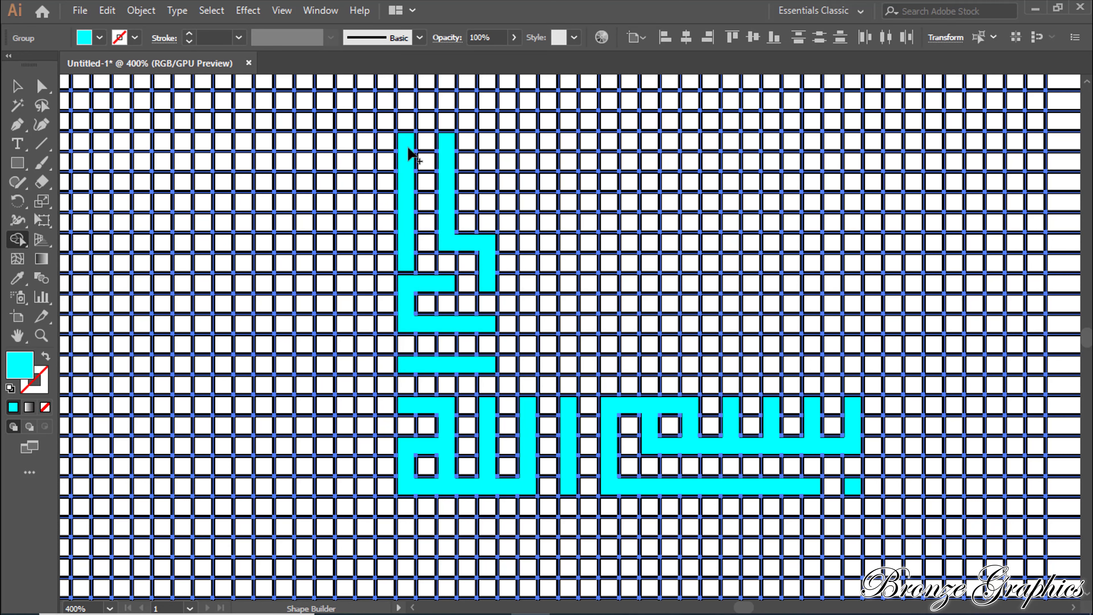
scroll(403, 288, up, 2)
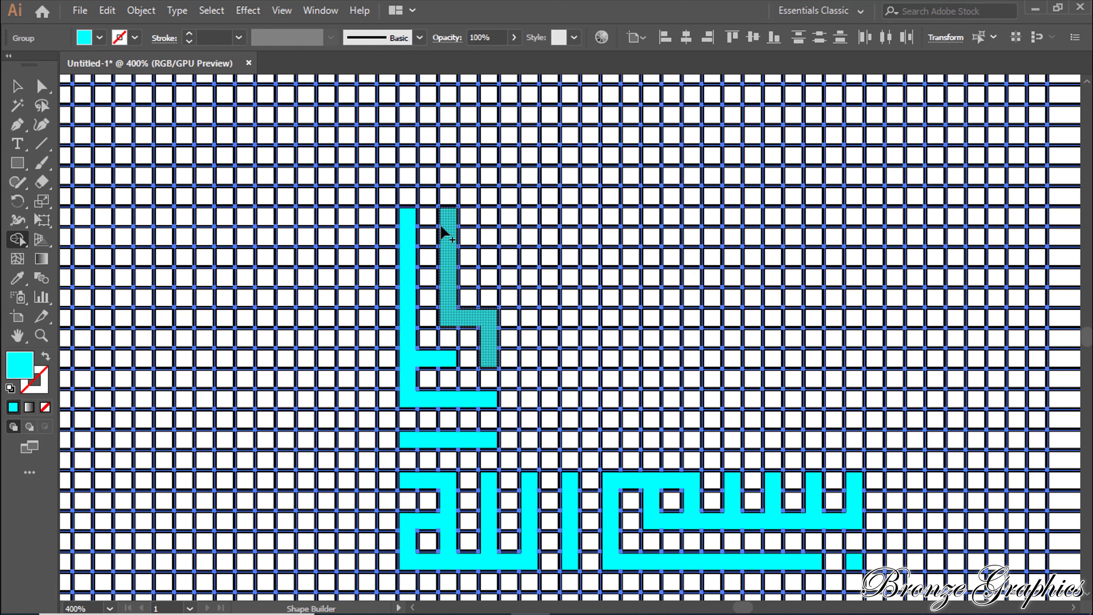
mouse_move(488, 357)
mouse_down()
mouse_move(445, 199)
mouse_move(447, 151)
mouse_move(408, 155)
mouse_move(407, 128)
mouse_move(432, 123)
mouse_move(450, 148)
mouse_up()
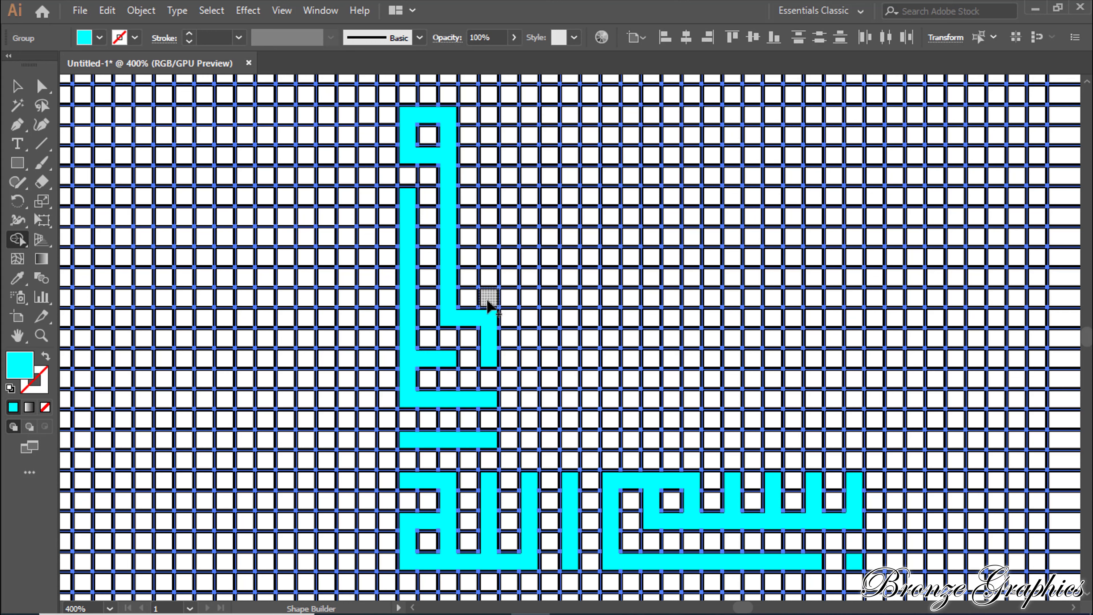
drag(494, 319, 492, 209)
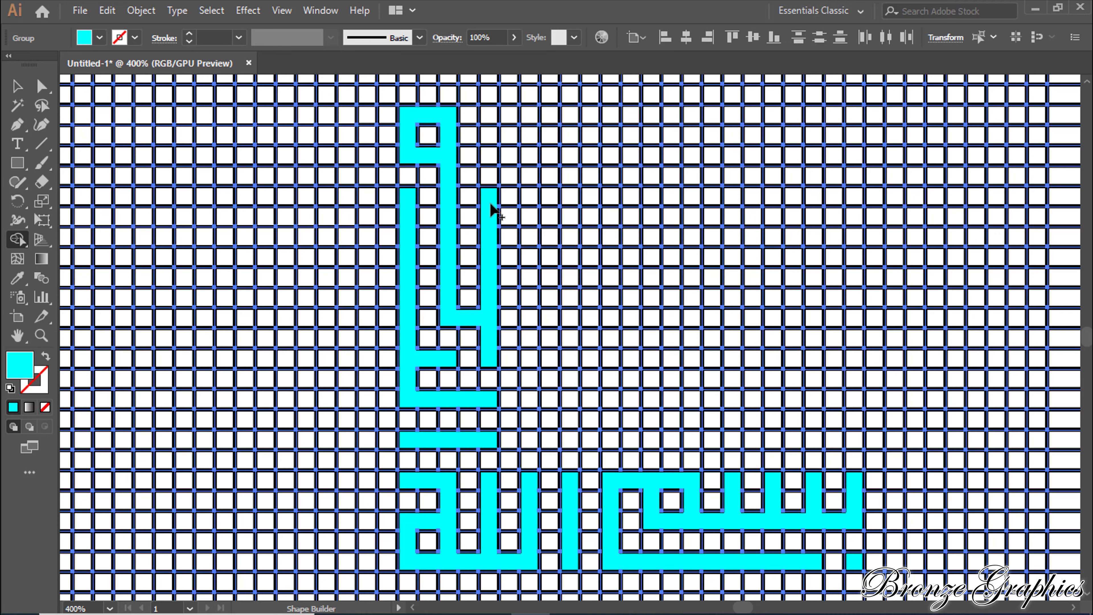
mouse_move(450, 155)
mouse_down()
mouse_move(489, 159)
mouse_move(495, 116)
mouse_move(565, 124)
mouse_move(570, 176)
mouse_move(553, 196)
mouse_up()
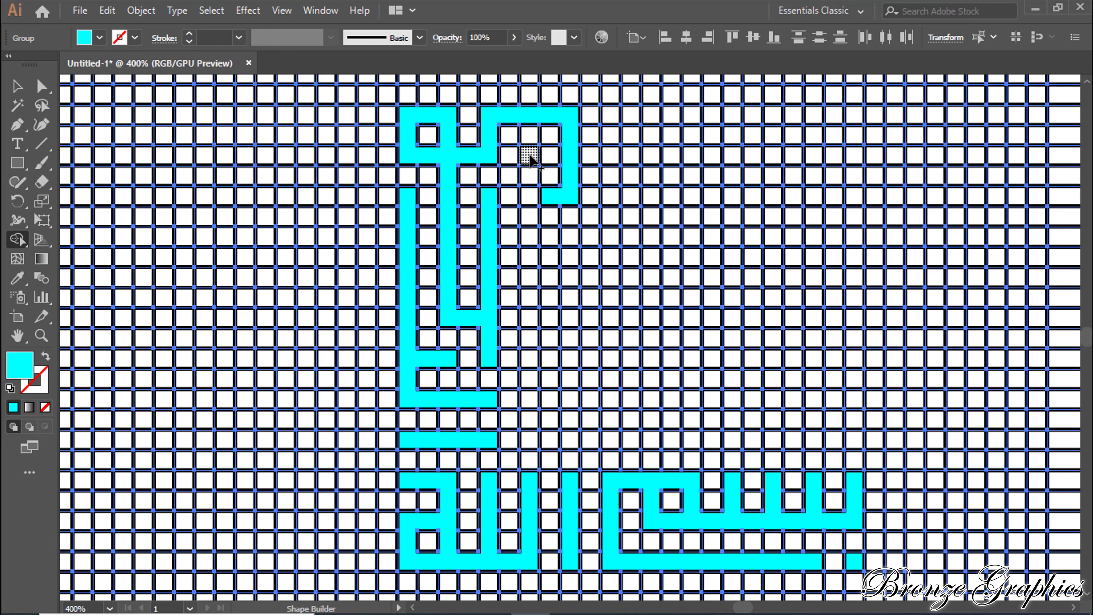
Step: Add a square dot, two short top-row strokes and a long bar reaching right
click(530, 155)
drag(610, 114, 612, 200)
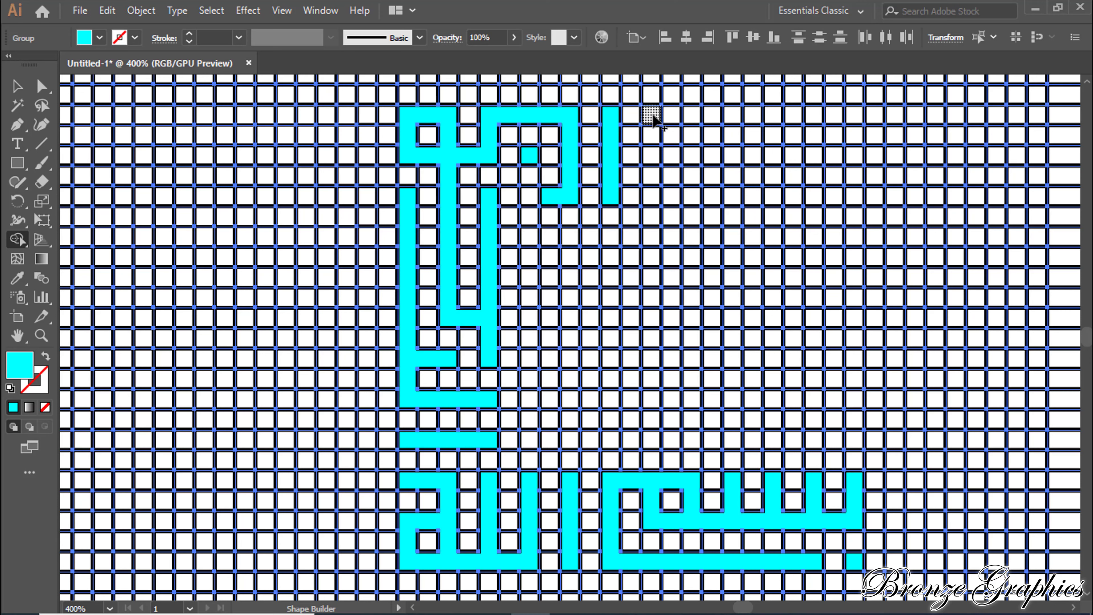
mouse_move(653, 115)
mouse_down()
mouse_move(654, 190)
mouse_move(654, 142)
mouse_move(672, 114)
mouse_move(692, 129)
mouse_move(694, 160)
mouse_up()
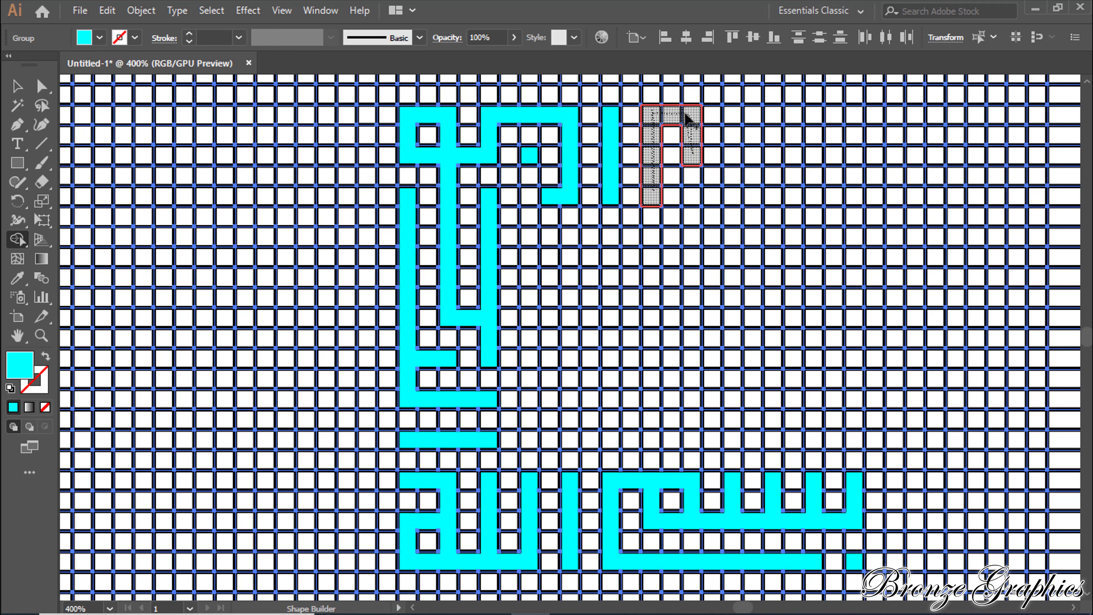
drag(687, 117, 753, 118)
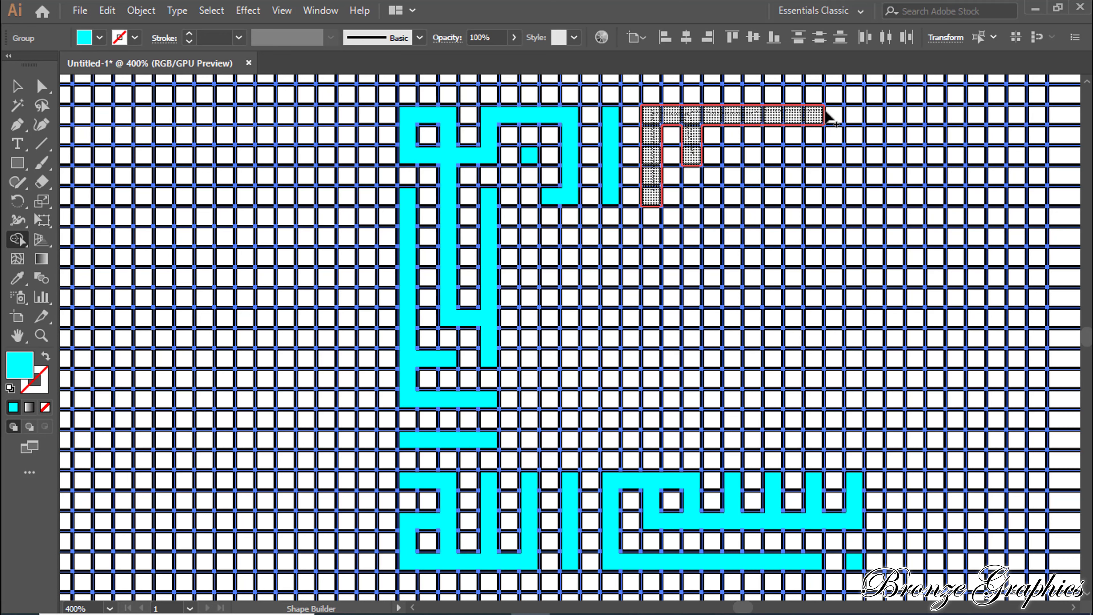
drag(826, 115, 850, 119)
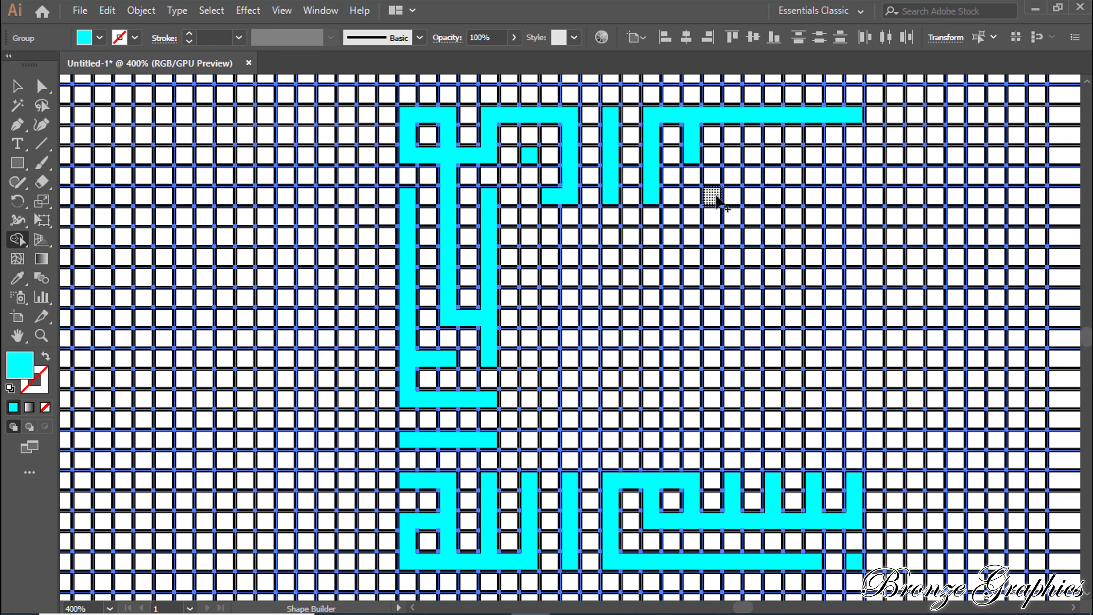
mouse_move(715, 199)
mouse_down()
mouse_move(748, 200)
mouse_move(751, 168)
mouse_move(852, 161)
mouse_move(856, 242)
mouse_up()
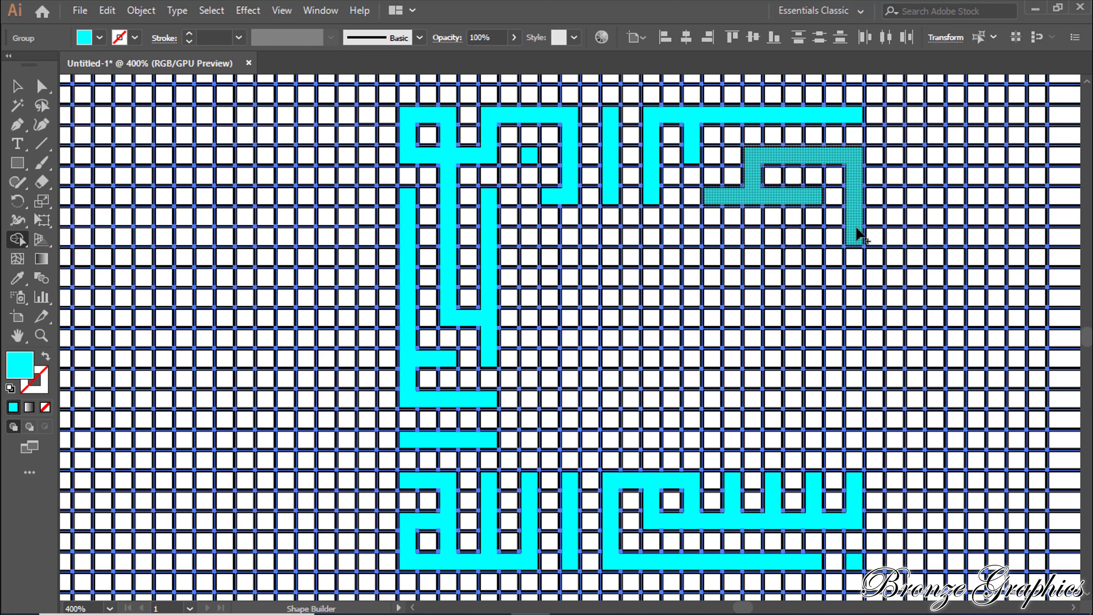
Step: Extend the hook shape down the right-side columns with bottom-row and column cells
click(857, 242)
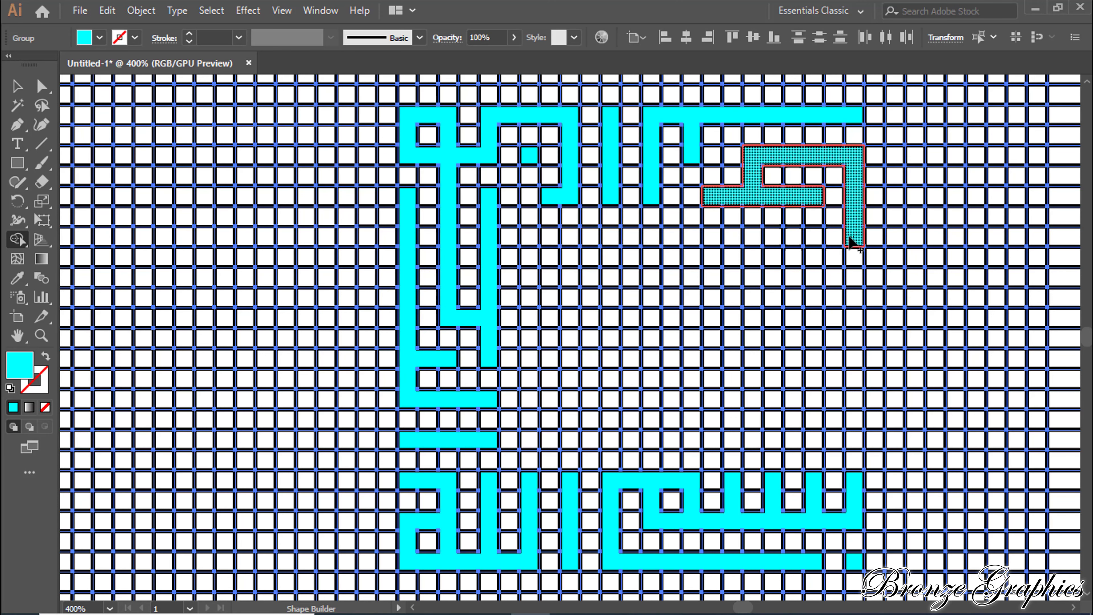
drag(851, 238, 778, 235)
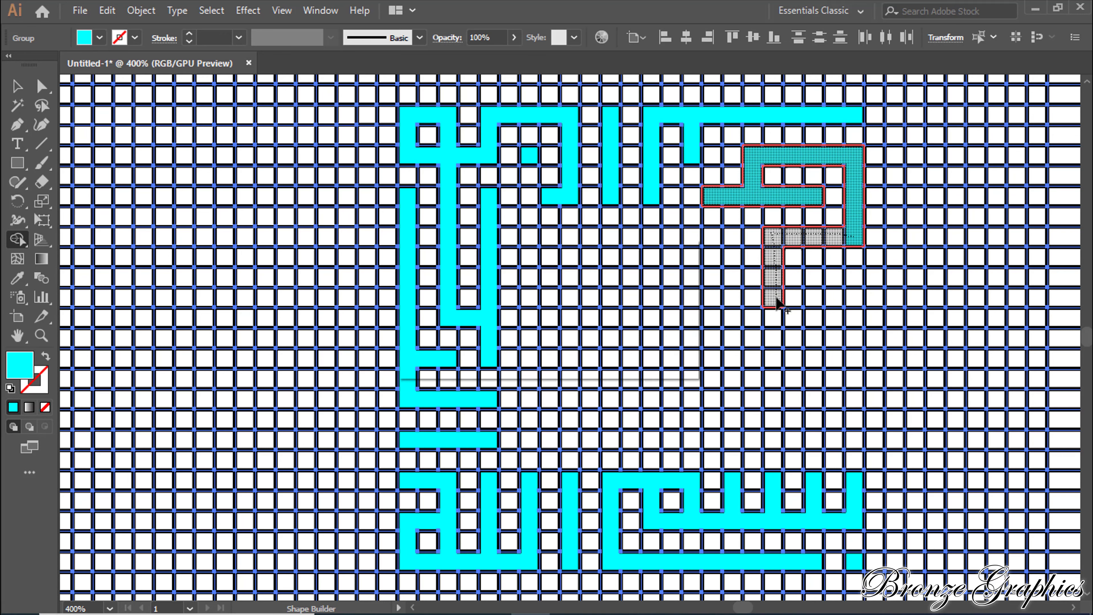
drag(777, 248, 777, 301)
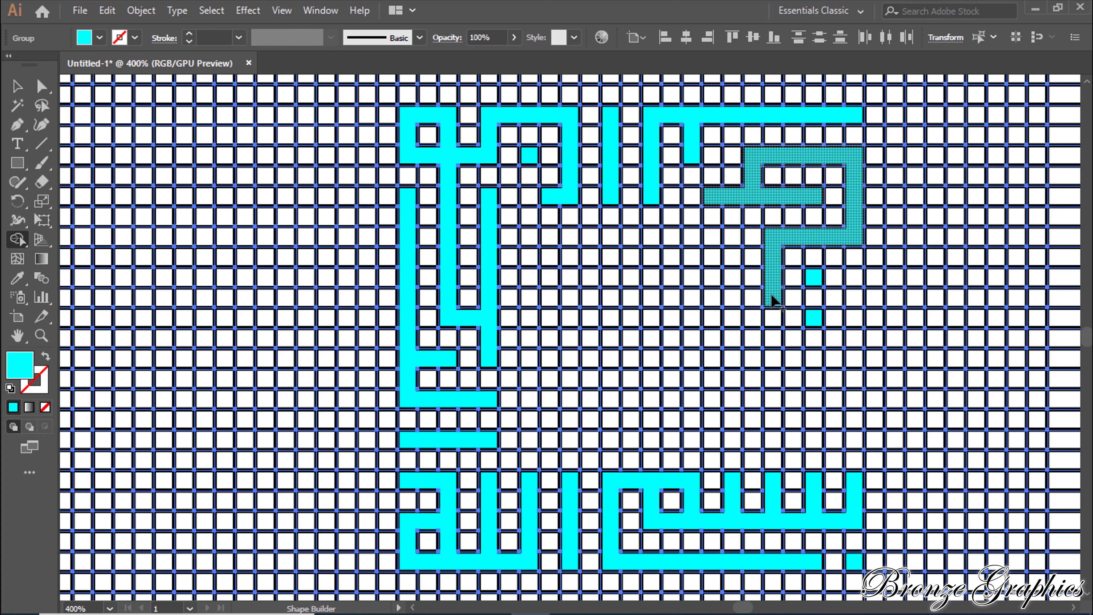
mouse_move(773, 298)
mouse_down()
mouse_move(782, 400)
mouse_move(815, 403)
mouse_move(785, 363)
mouse_move(775, 437)
mouse_move(847, 441)
mouse_move(856, 293)
mouse_up()
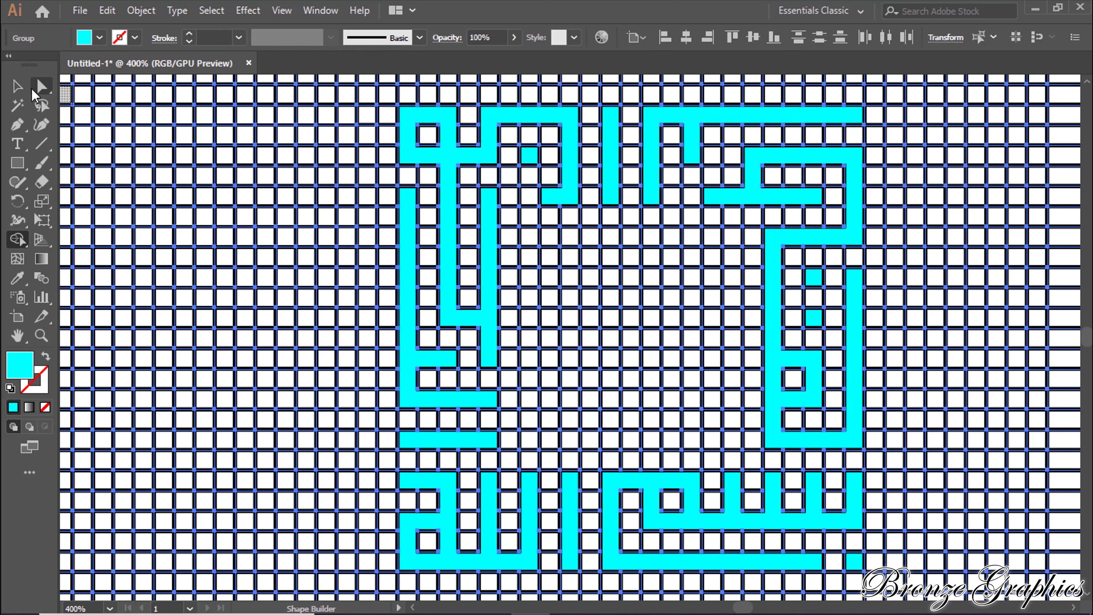
Step: Ungroup the Kufic artwork with the Selection tool so its pieces can be picked individually
key(v)
key(ctrl+shift+a)
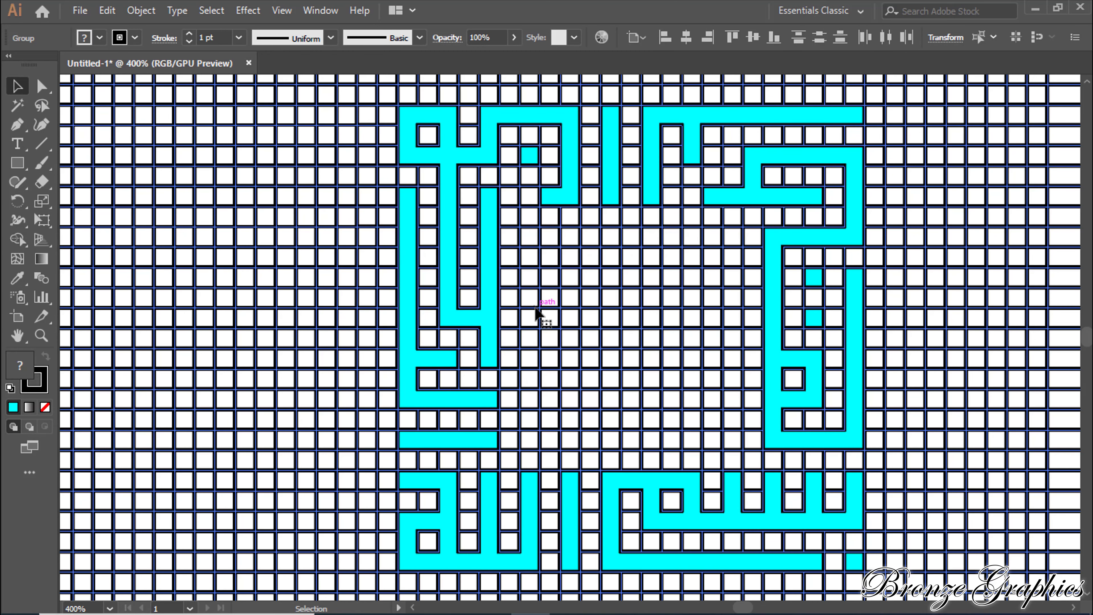
right_click(535, 309)
click(600, 424)
key(ctrl+shift+a)
Step: Shift-select all ten cyan letter pieces, bars and squares, and group them with Ctrl+G
click(414, 292)
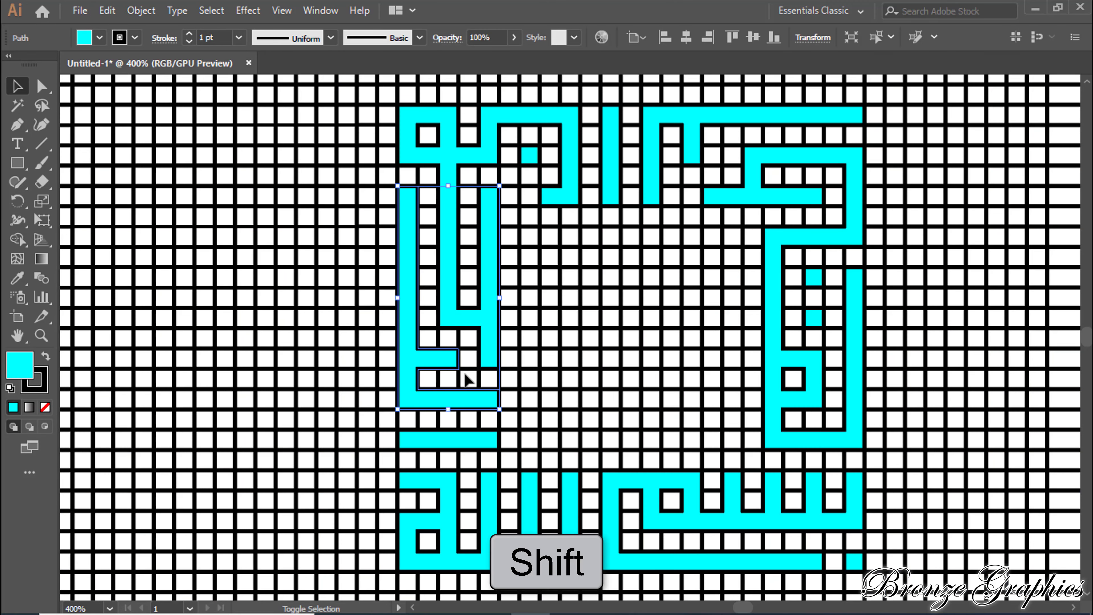
shift+click(447, 439)
shift+click(451, 317)
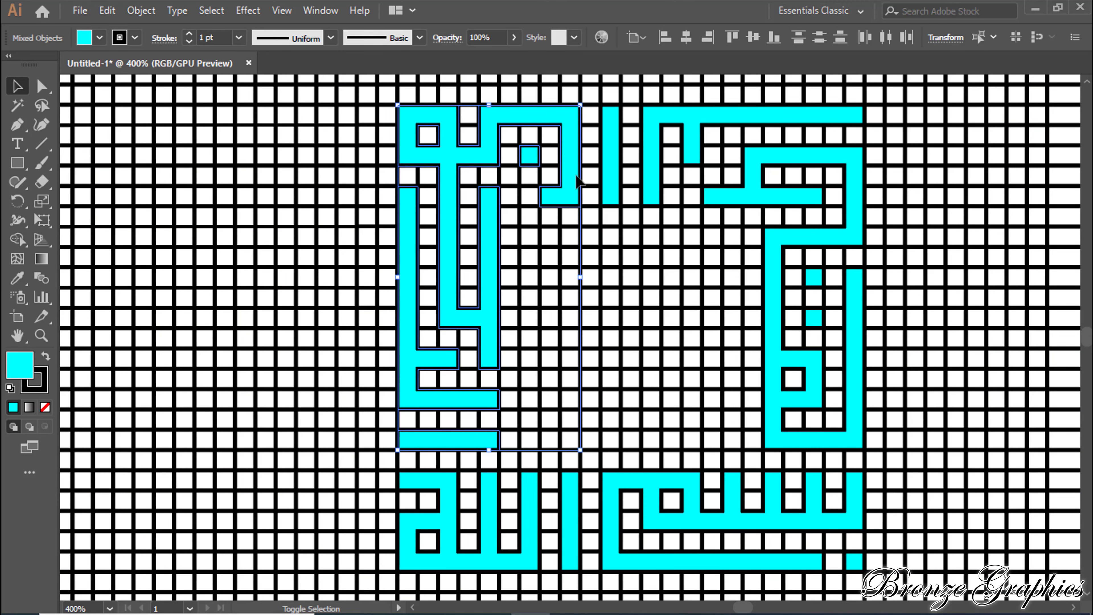
shift+click(612, 190)
shift+click(654, 191)
shift+click(731, 197)
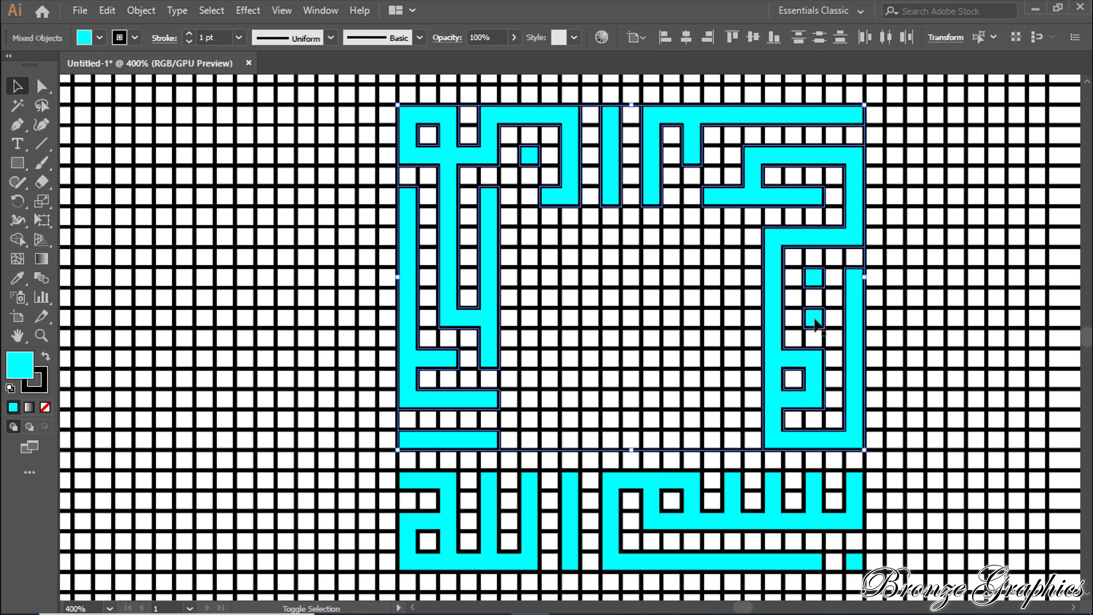
shift+click(842, 520)
shift+click(855, 562)
shift+click(580, 552)
shift+click(538, 551)
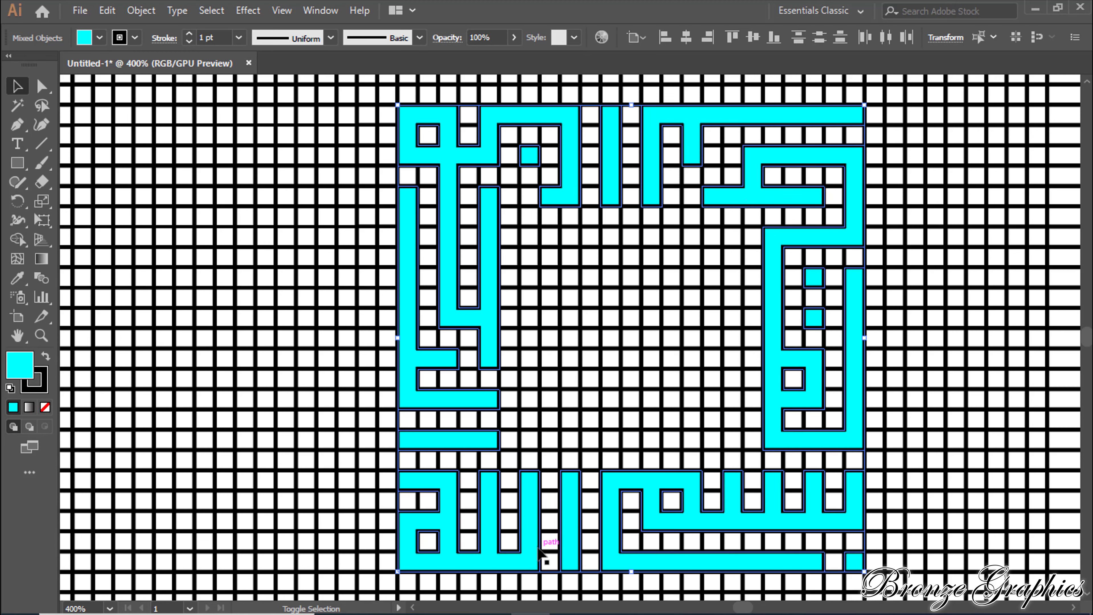
key(ctrl+g)
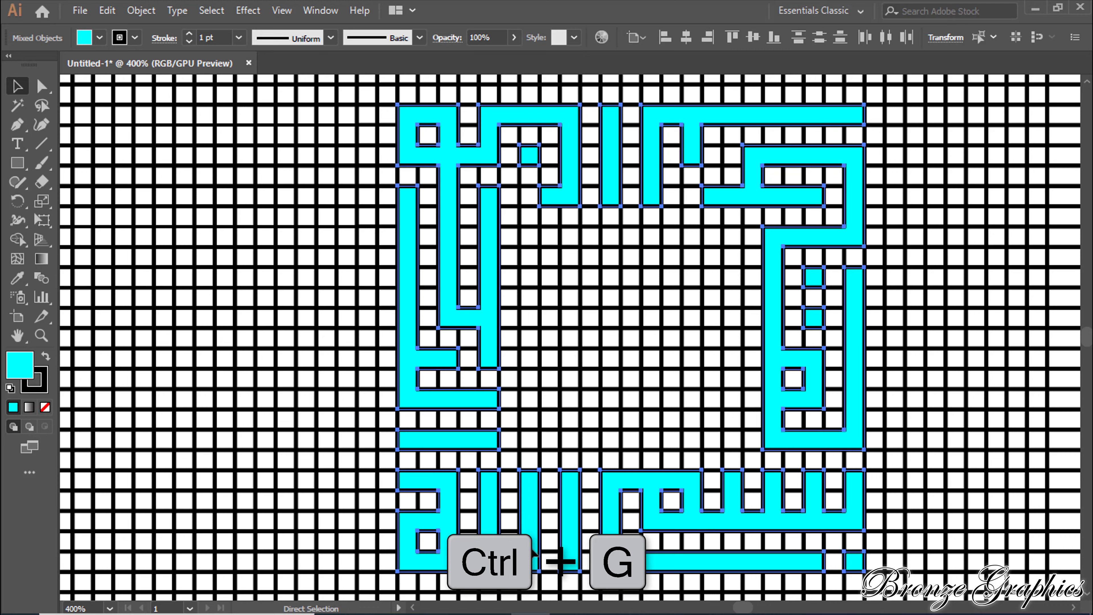
Step: Zoom out and move the cyan lettering group off the artboard, then deselect it
key(ctrl+minus)
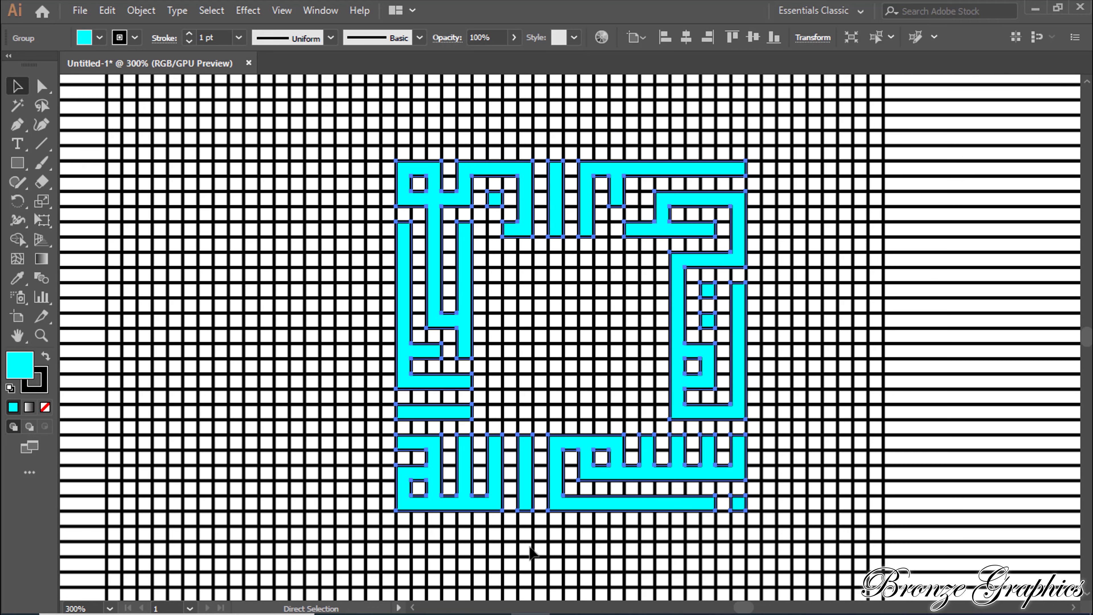
key(ctrl+minus)
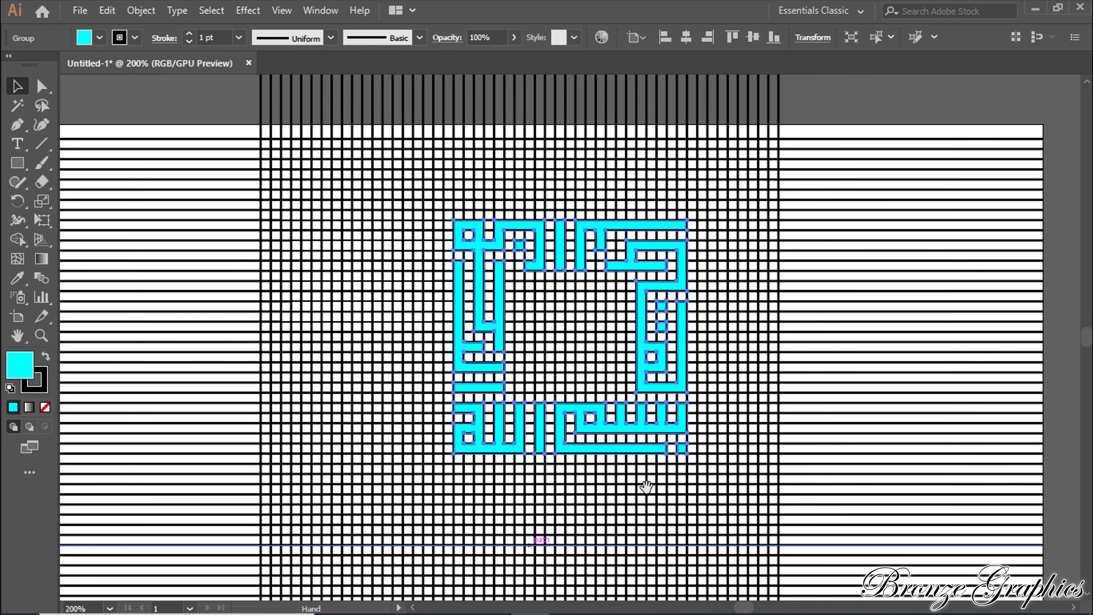
scroll(531, 551, right, 5)
scroll(473, 495, right, 3)
scroll(409, 444, right, 1)
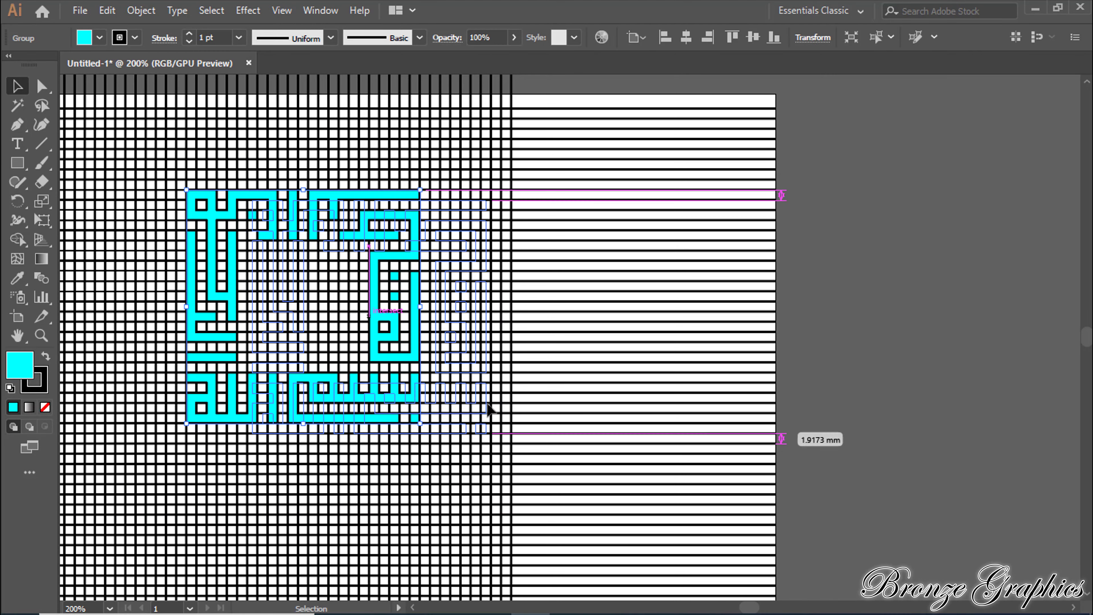
drag(393, 432, 1014, 452)
click(788, 92)
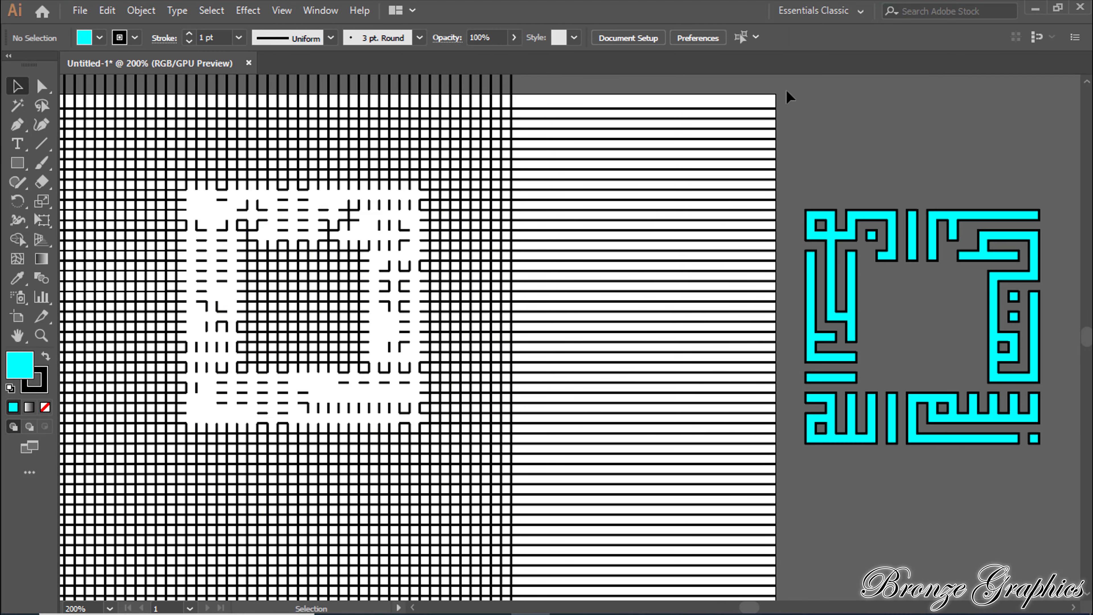
Step: Centre the lettering group horizontally and vertically on the artboard and fit the artboard in view
scroll(129, 540, down, 3)
scroll(76, 538, left, 1)
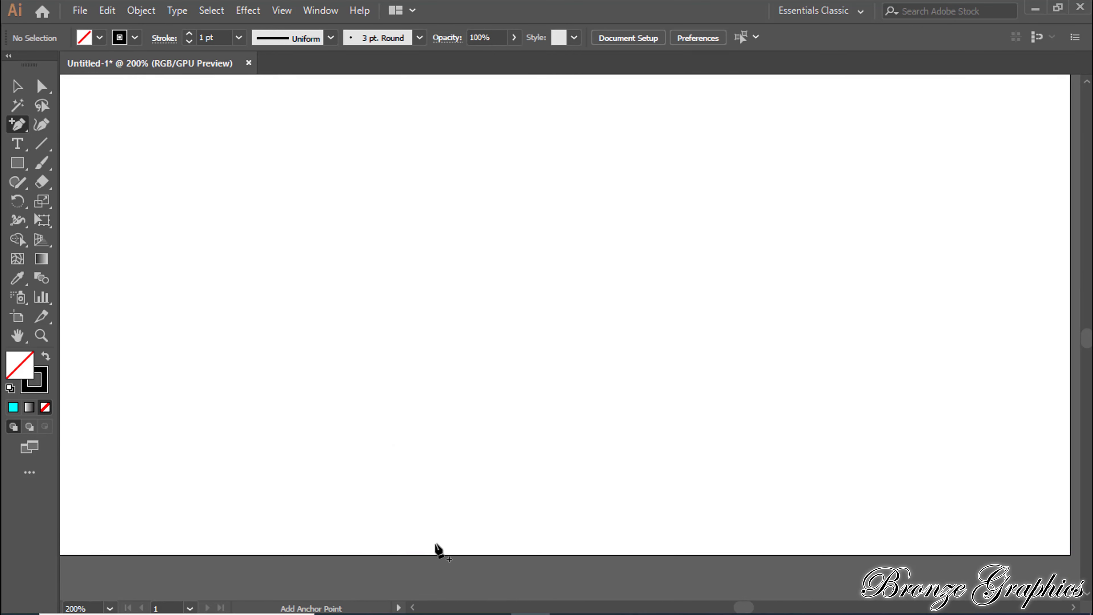
key(v)
click(705, 272)
click(686, 37)
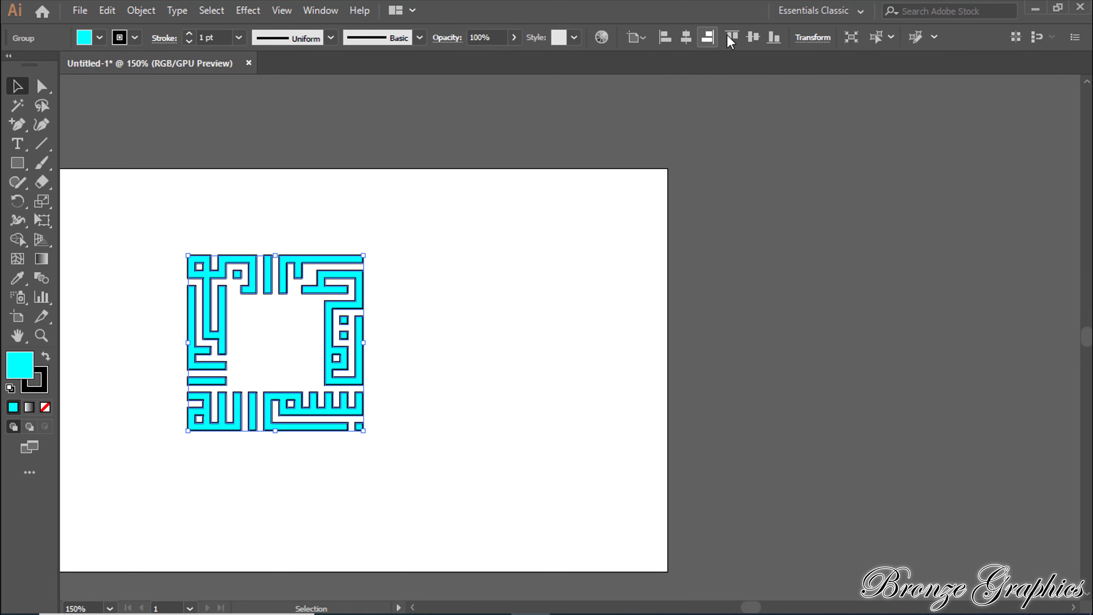
click(753, 37)
key(ctrl+0)
click(654, 200)
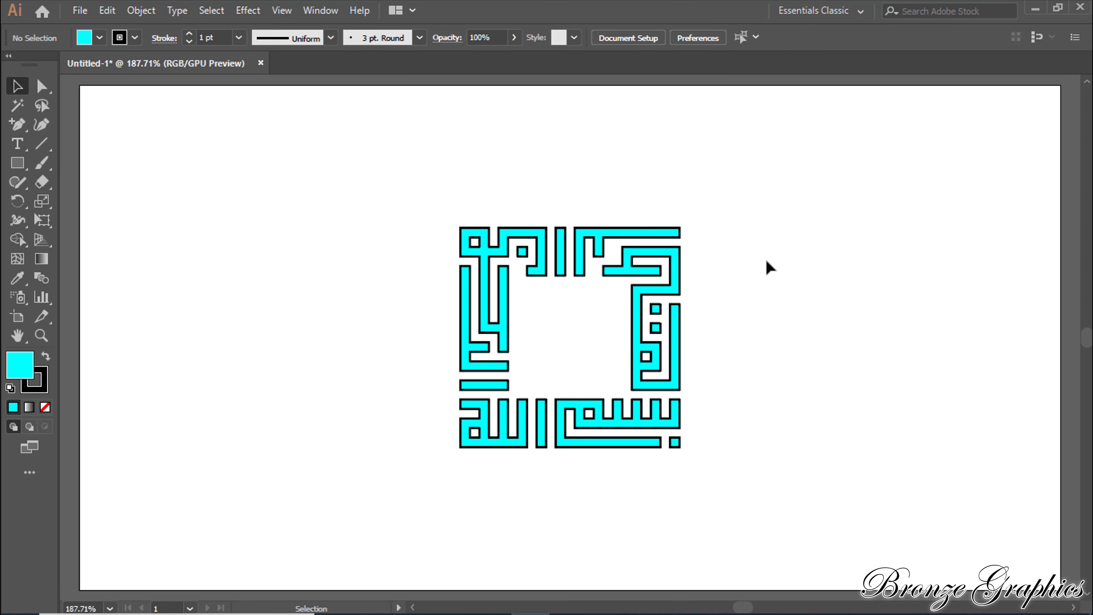